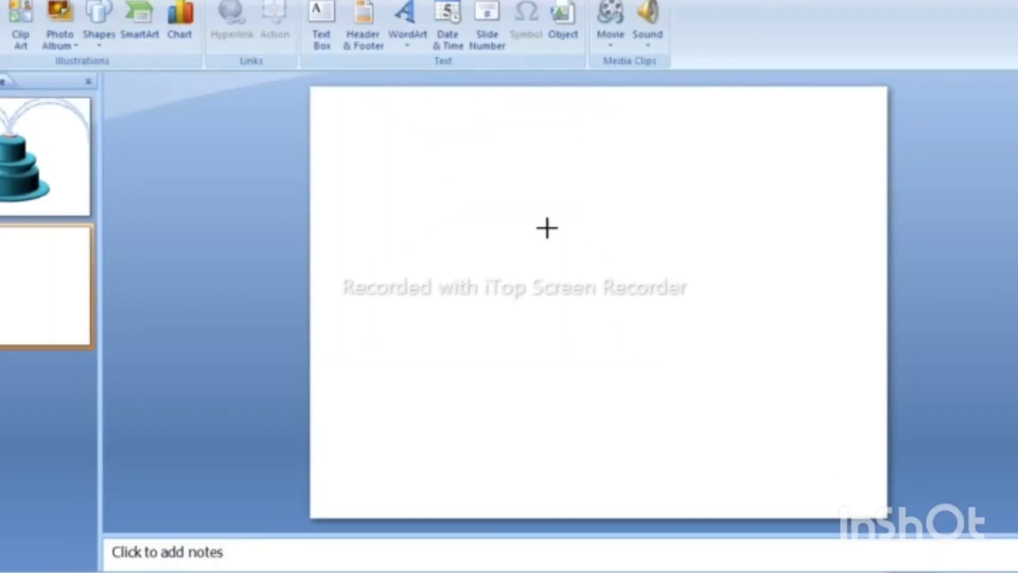
# - Draw a large 16.87 cm circle on the second slide
pyautogui.moveTo(400, 139); pyautogui.dragTo(785, 522)
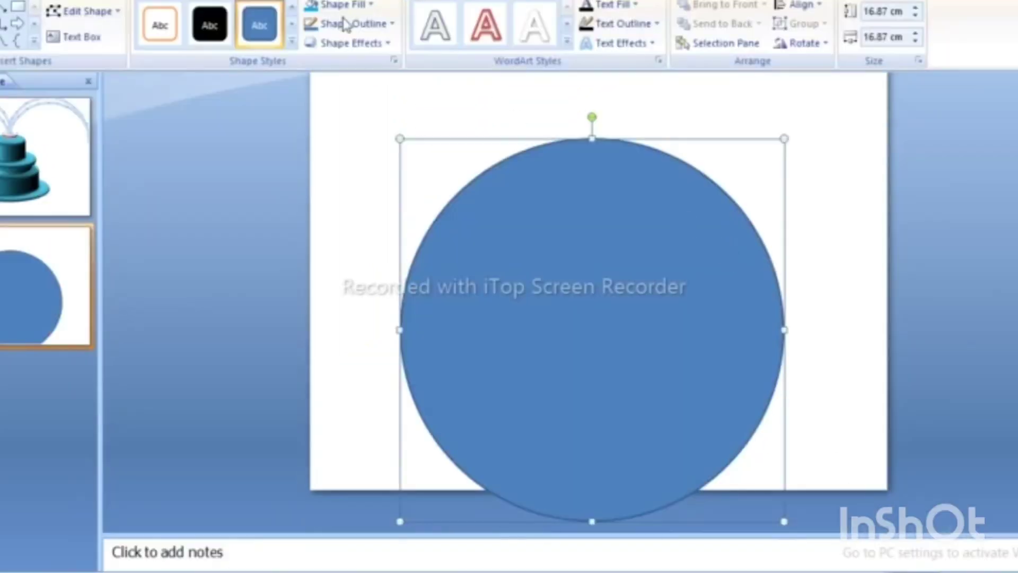
# - Give the circle a cyan shape style and tilt it flat with a 3-D rotation preset
pyautogui.click(291, 40)
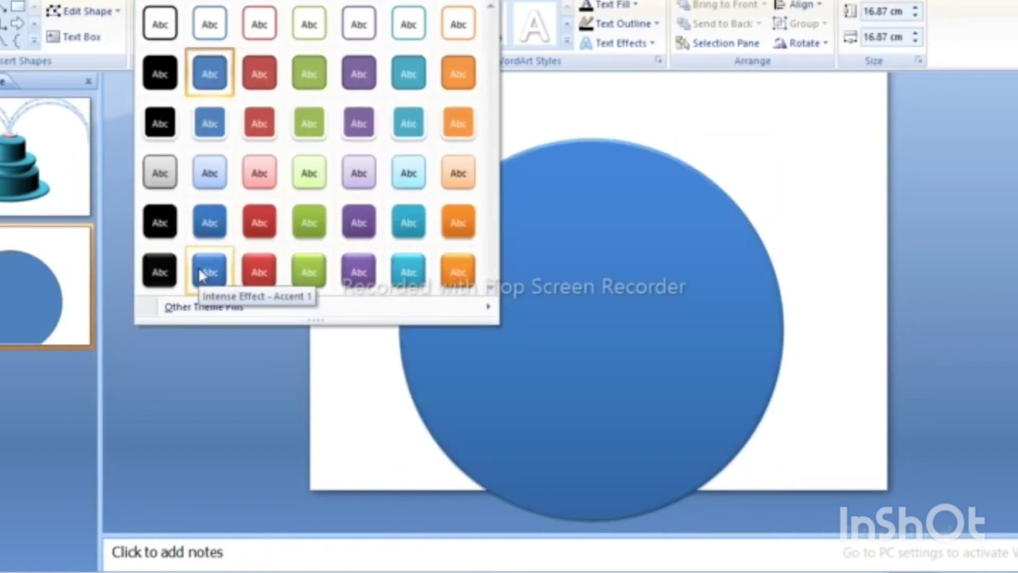
pyautogui.click(411, 225)
pyautogui.rightClick(587, 190)
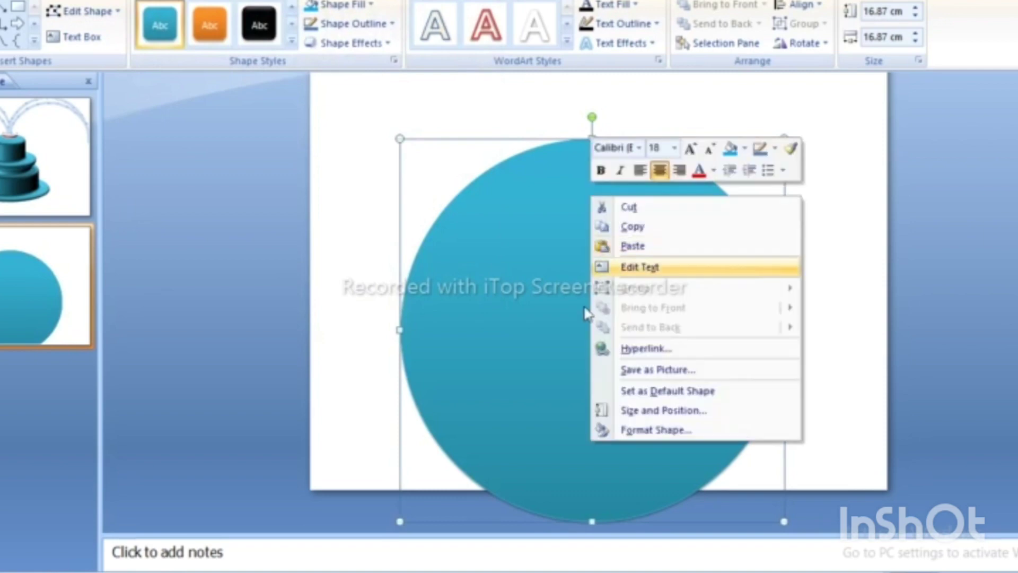
pyautogui.click(674, 429)
pyautogui.click(753, 192)
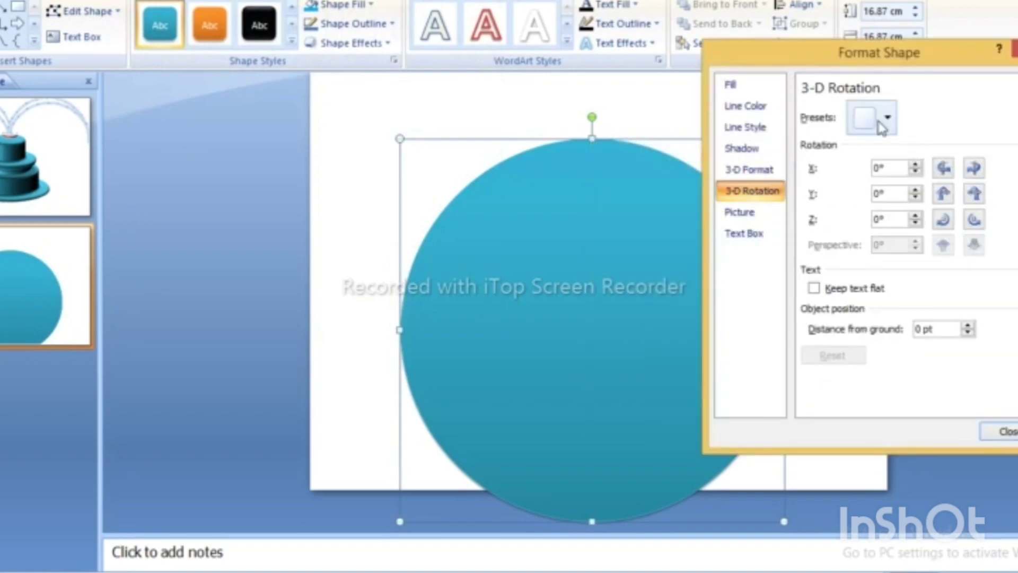
pyautogui.click(871, 118)
pyautogui.click(928, 344)
# - Add a 100x100 pt top bevel and a 40 pt bottom bevel to the disc
pyautogui.click(767, 171)
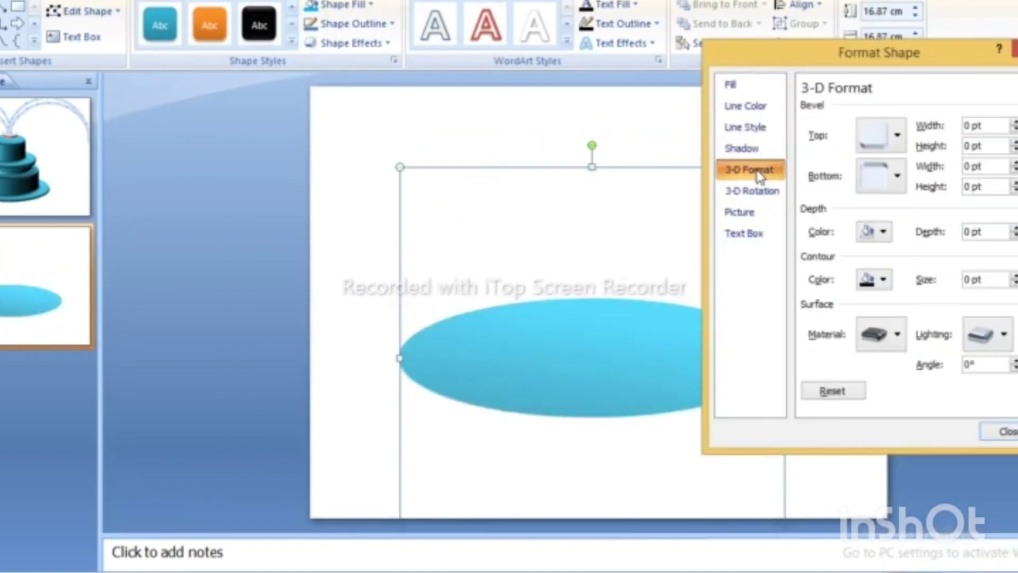
pyautogui.click(899, 137)
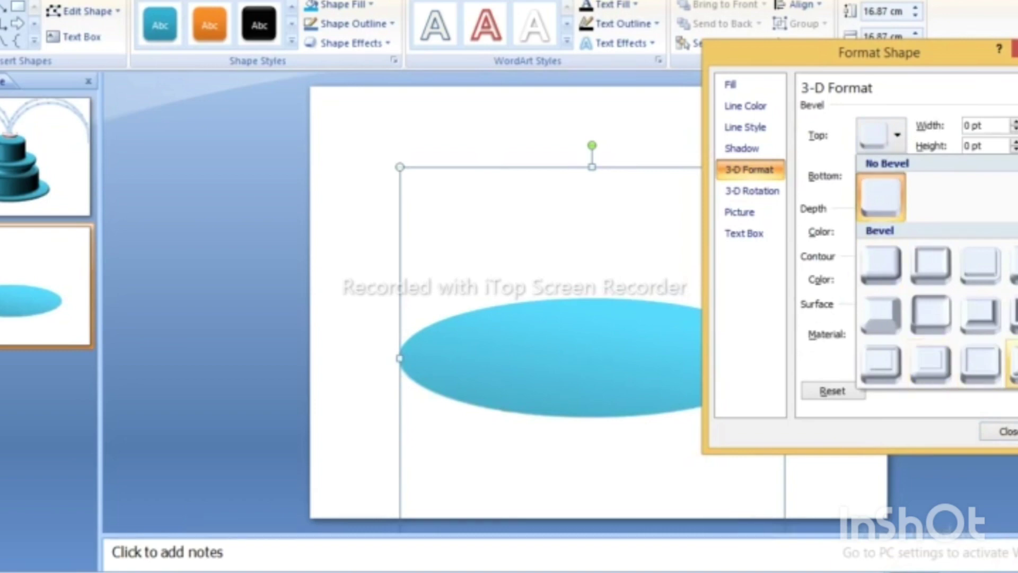
pyautogui.click(1012, 363)
pyautogui.click(900, 178)
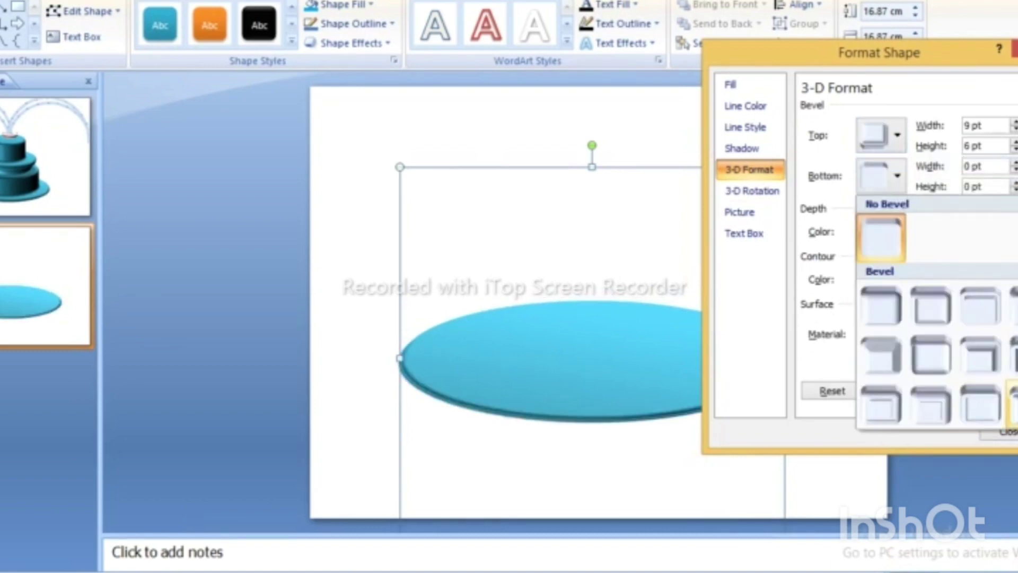
pyautogui.click(1007, 360)
pyautogui.write('100')
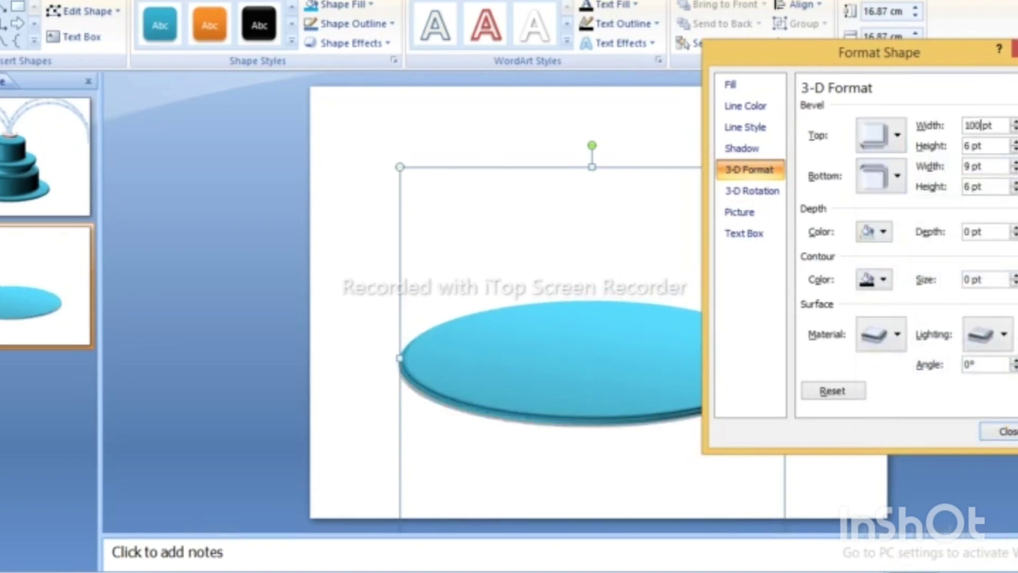
pyautogui.write('100')
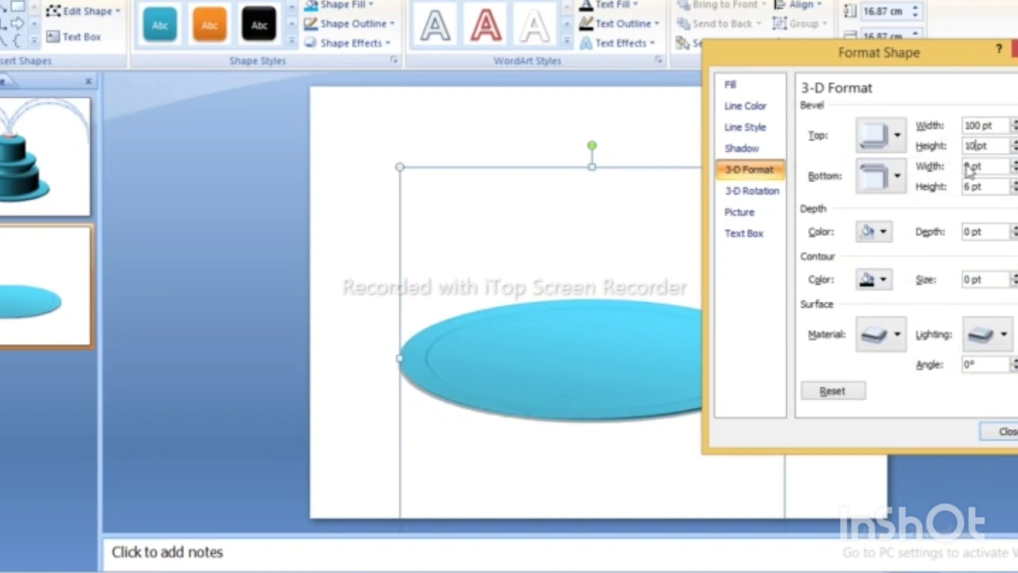
pyautogui.press('Tab')
pyautogui.doubleClick(969, 166)
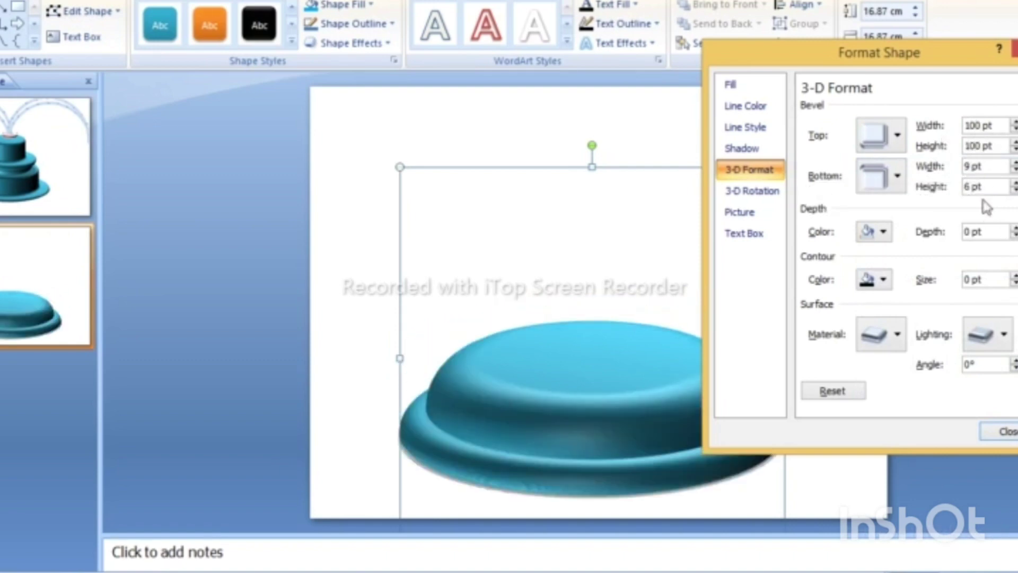
pyautogui.write('40')
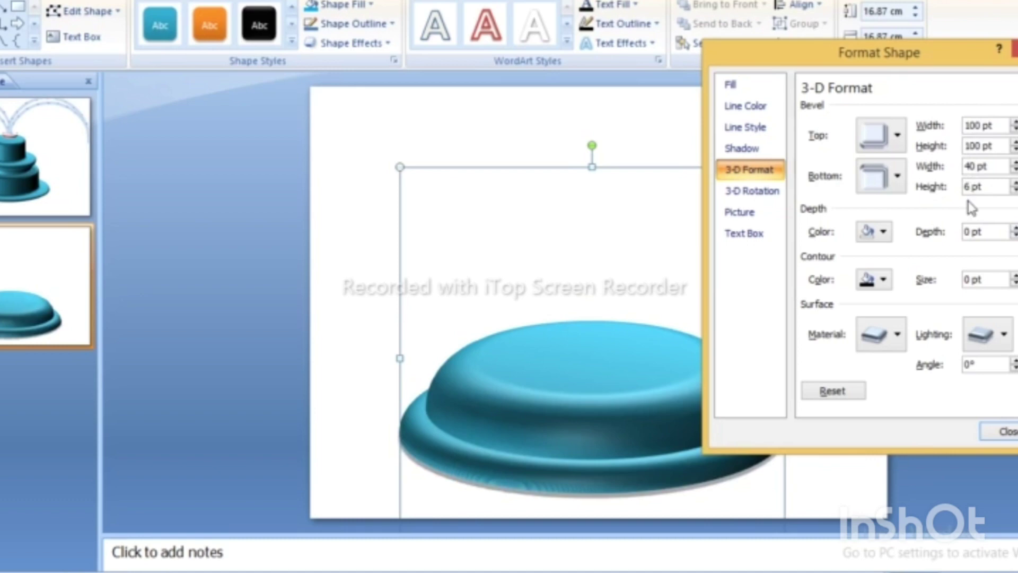
pyautogui.write('40')
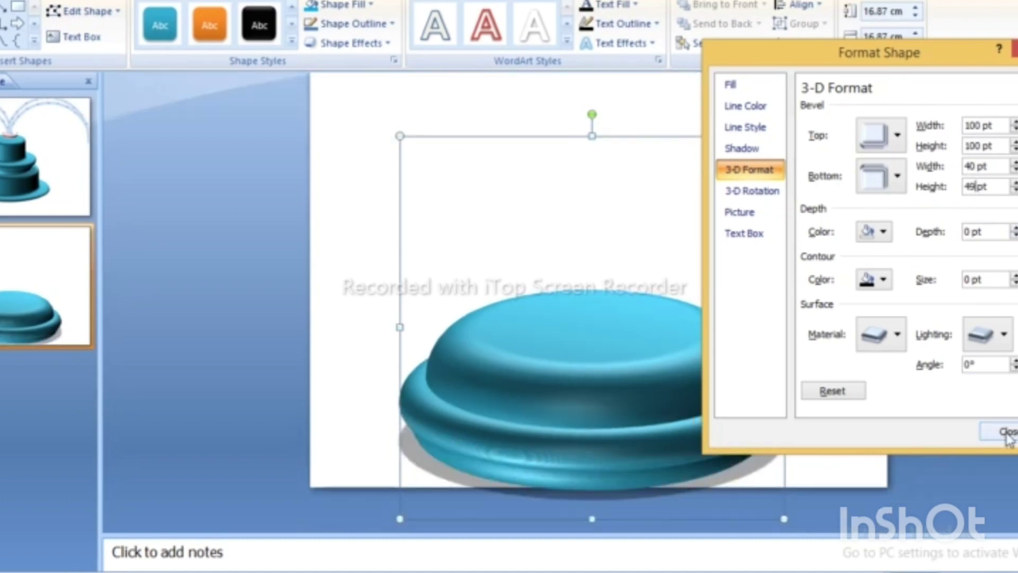
pyautogui.click(1007, 432)
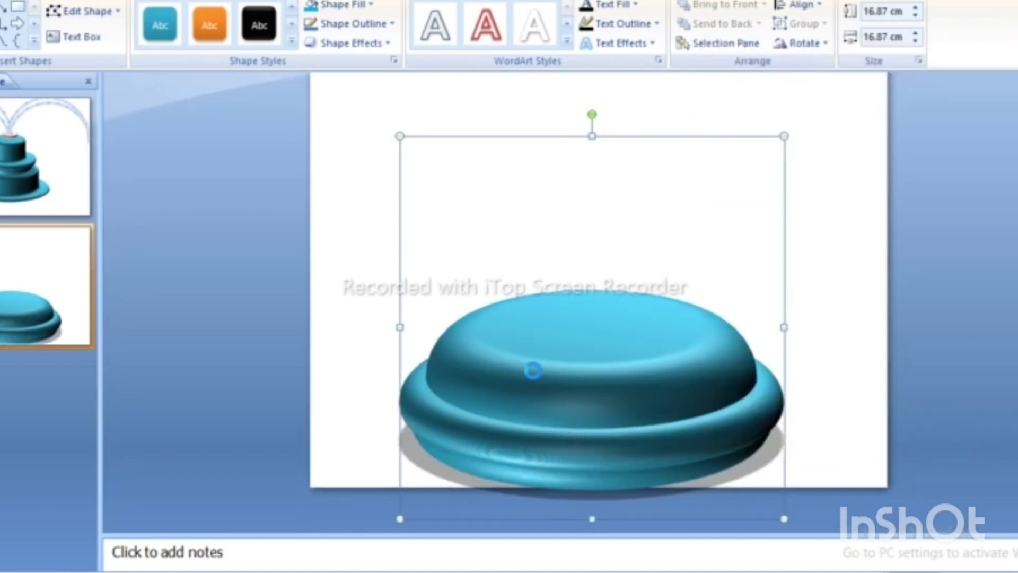
# - Duplicate the disc, shrink the copy to 13.49 cm and centre it on top of the original
pyautogui.hotkey('ctrl', 'd')
pyautogui.moveTo(606, 408); pyautogui.dragTo(626, 360)
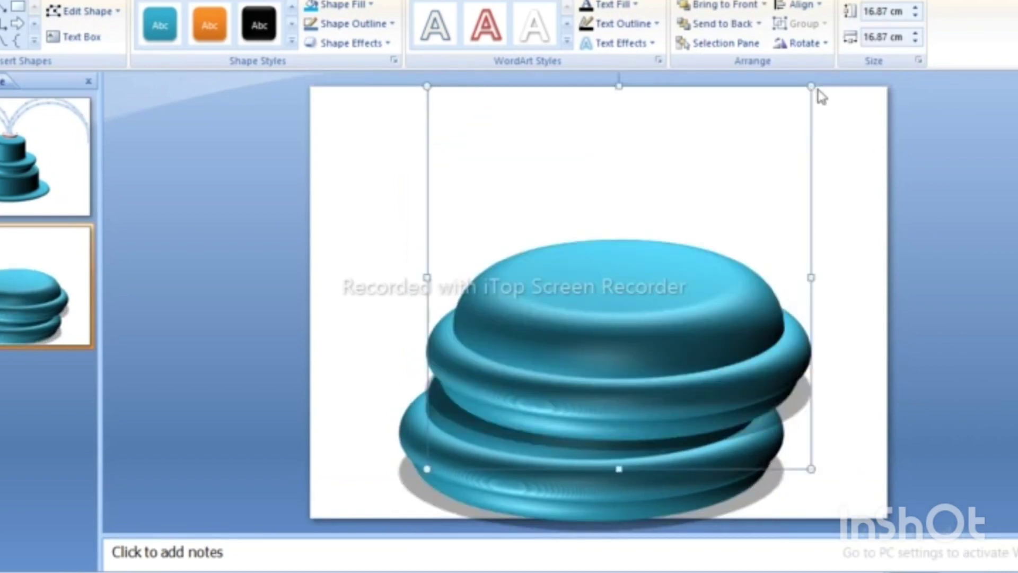
pyautogui.moveTo(812, 85); pyautogui.dragTo(735, 162)
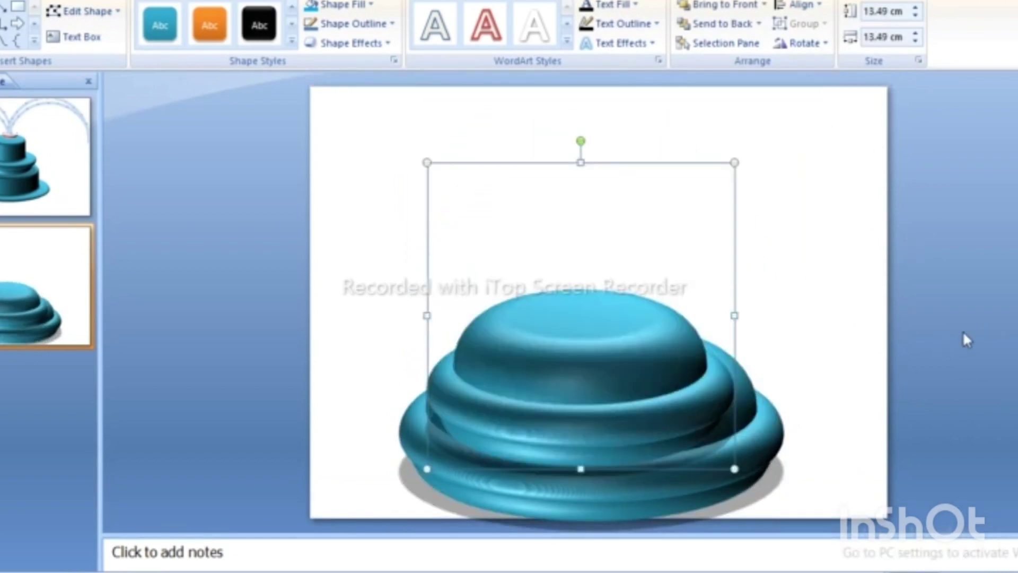
pyautogui.press('Up')
pyautogui.press('Up')
pyautogui.press('Up')
pyautogui.press('Up')
pyautogui.press('Up')
pyautogui.press('Up')
pyautogui.press('Up')
pyautogui.press('Up')
pyautogui.press('Up')
pyautogui.press('Up')
pyautogui.press('Up')
pyautogui.press('Up')
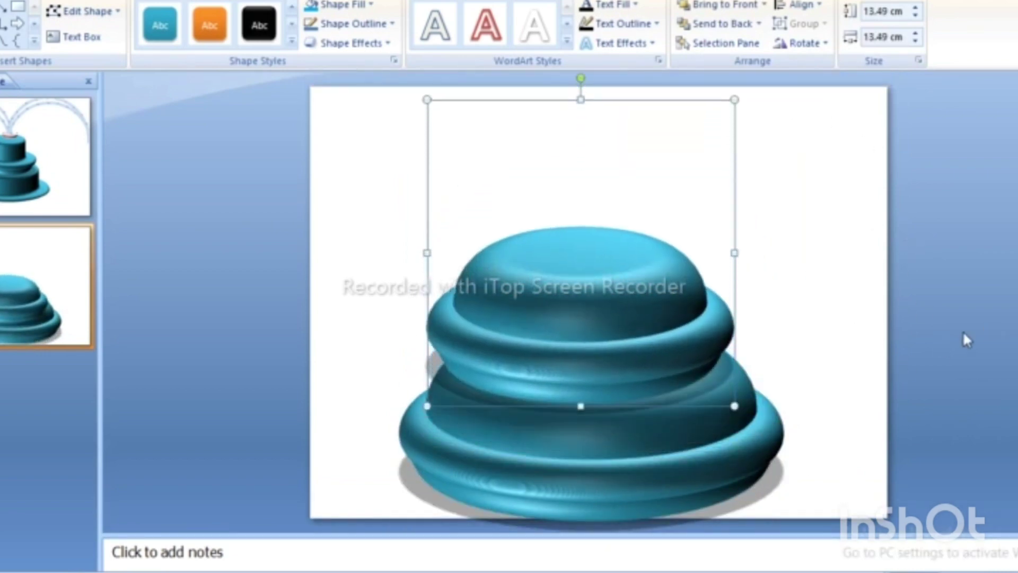
pyautogui.press('Up')
pyautogui.press('Up')
pyautogui.press('Up')
pyautogui.press('Up')
pyautogui.press('Right')
pyautogui.press('Right')
pyautogui.press('Right')
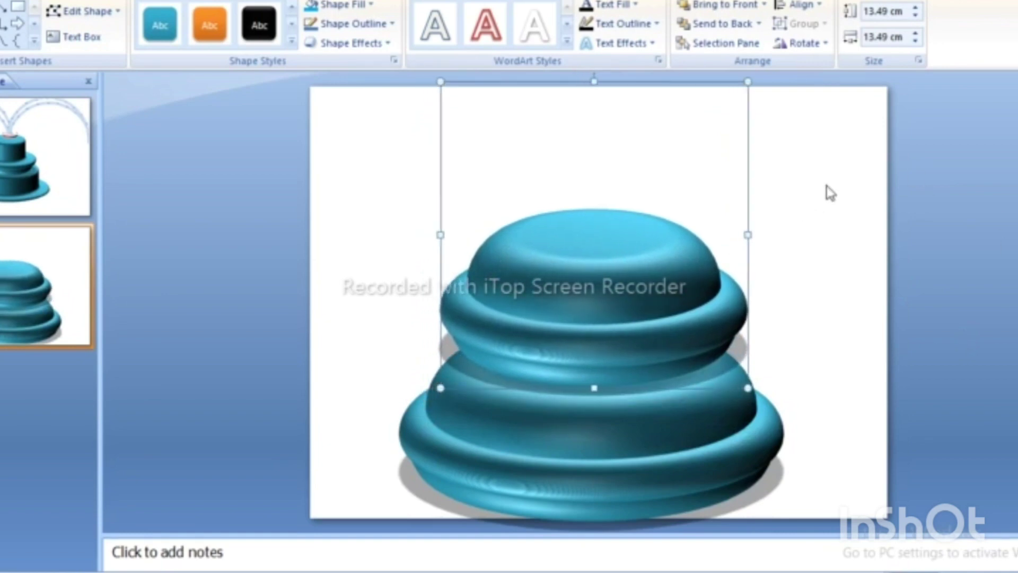
# - Select both stacked discs together
pyautogui.click(830, 194)
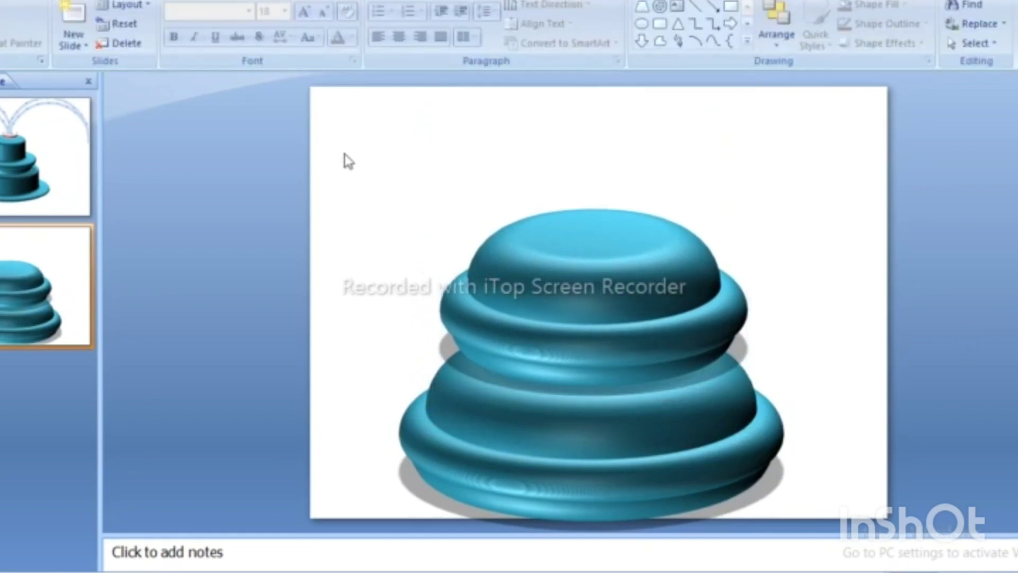
pyautogui.moveTo(344, 153); pyautogui.dragTo(682, 462)
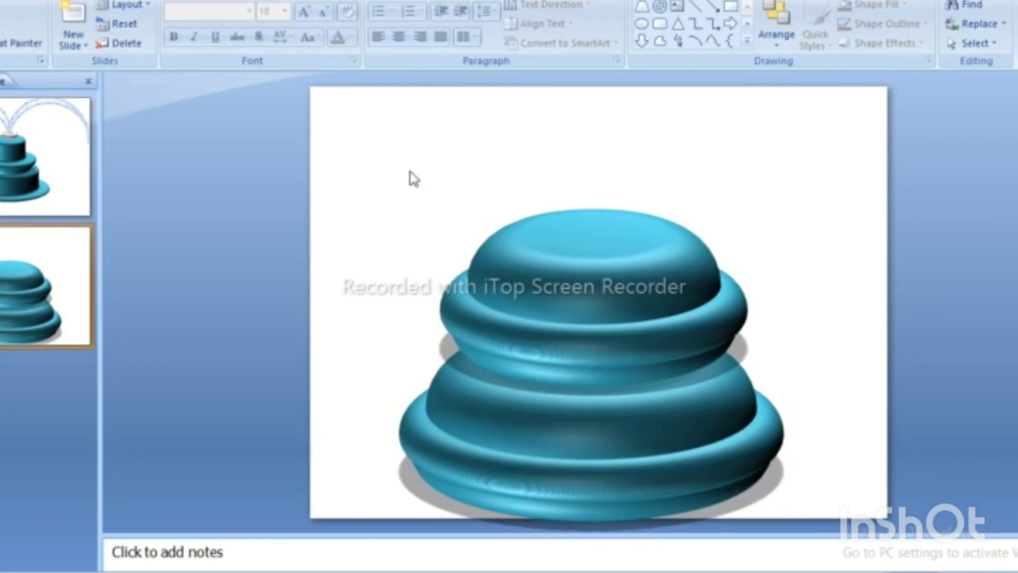
pyautogui.moveTo(345, 151); pyautogui.dragTo(811, 484)
# - Give both discs a flatter top bevel and a new bottom bevel for cylindrical tiers
pyautogui.hotkey('ctrl', 'a')
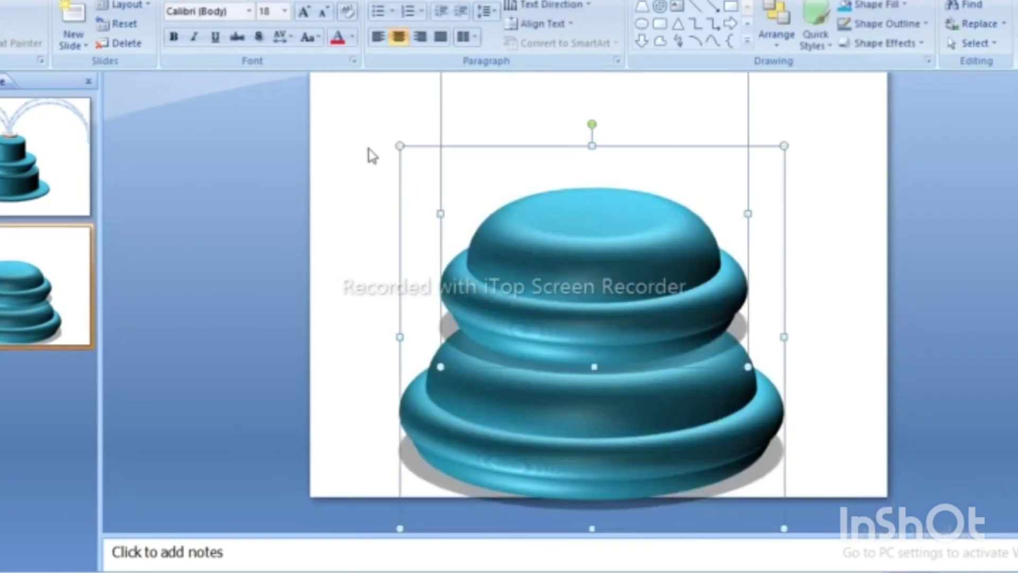
pyautogui.rightClick(635, 246)
pyautogui.click(684, 441)
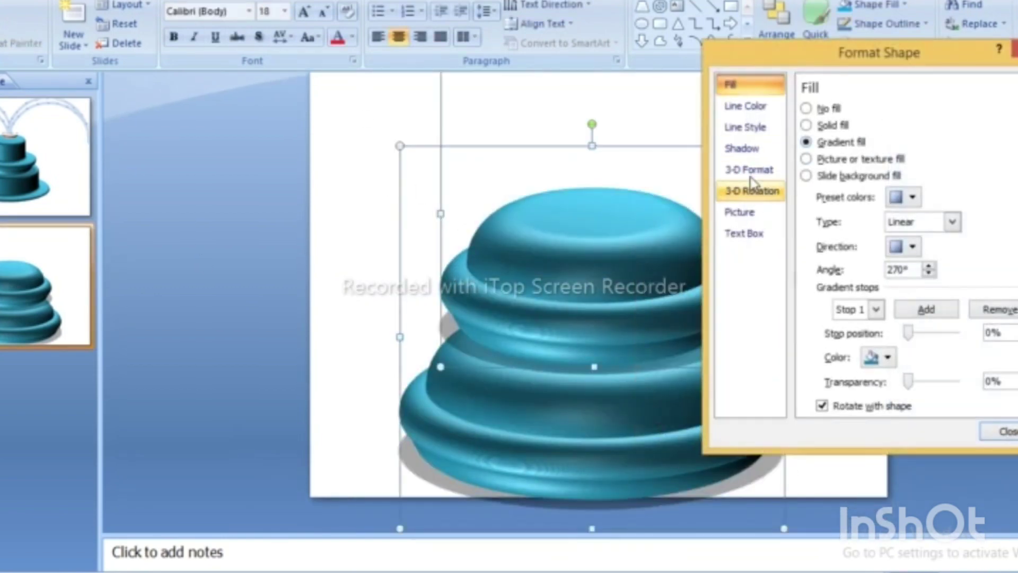
pyautogui.click(749, 169)
pyautogui.click(897, 140)
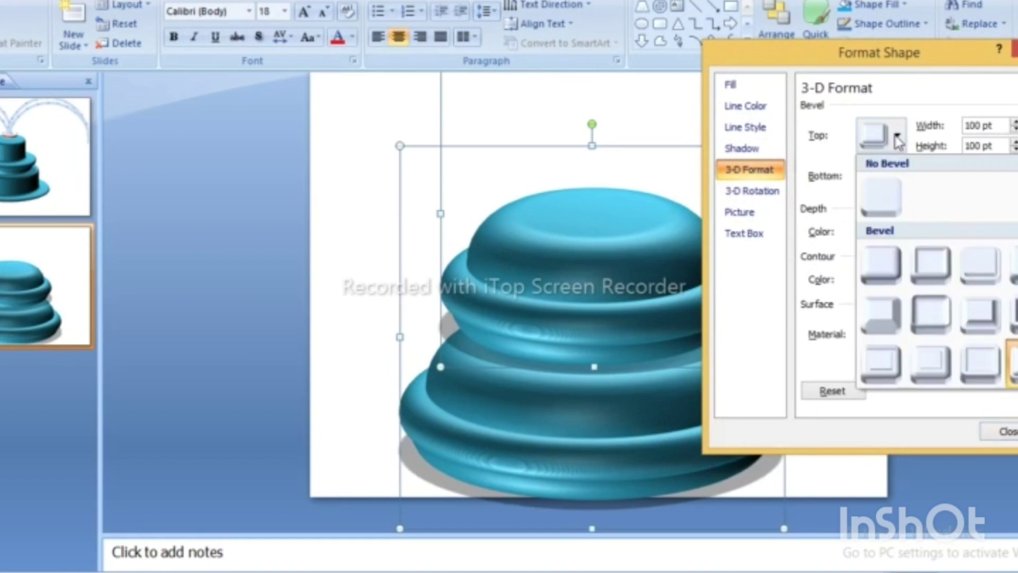
pyautogui.click(999, 284)
pyautogui.click(897, 175)
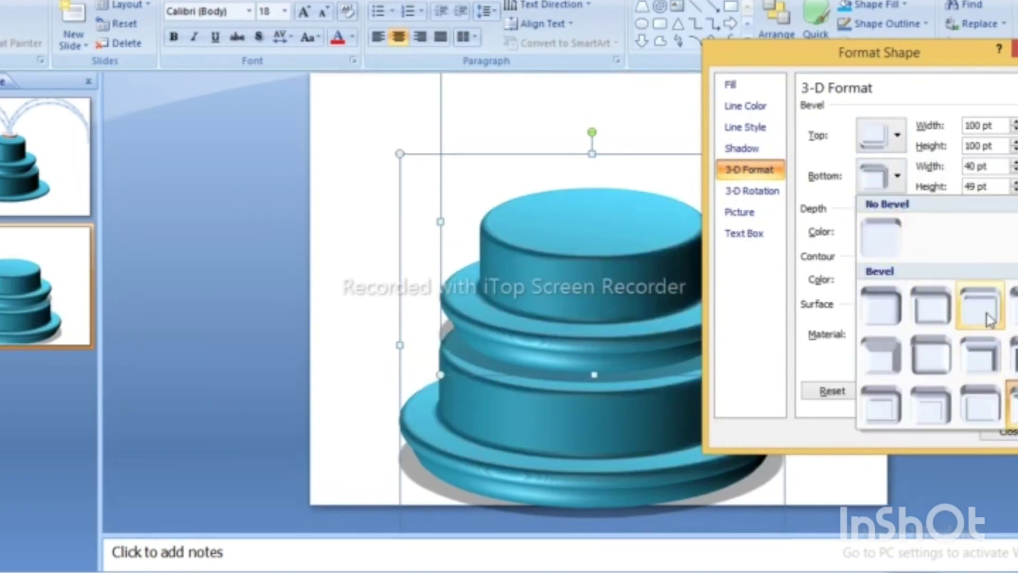
pyautogui.click(989, 319)
pyautogui.click(1008, 432)
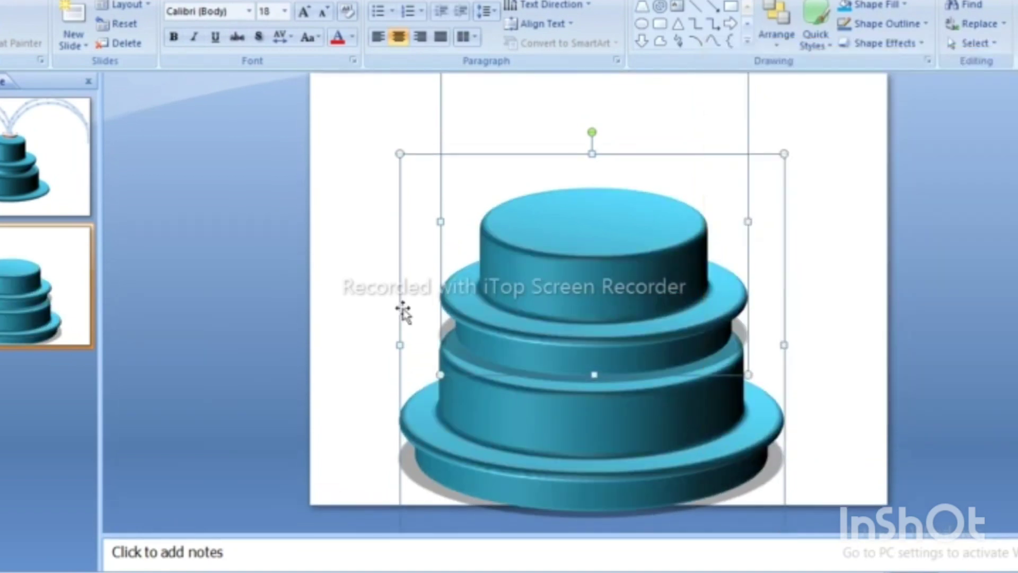
# - Set the upper disc's bottom bevel width to 100 pt
pyautogui.click(589, 268)
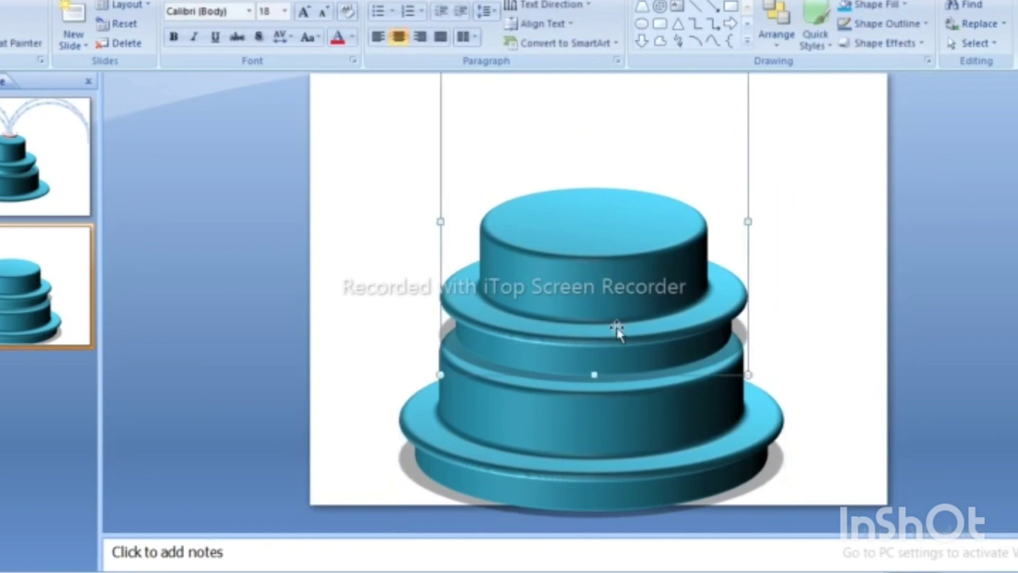
pyautogui.rightClick(614, 242)
pyautogui.click(684, 475)
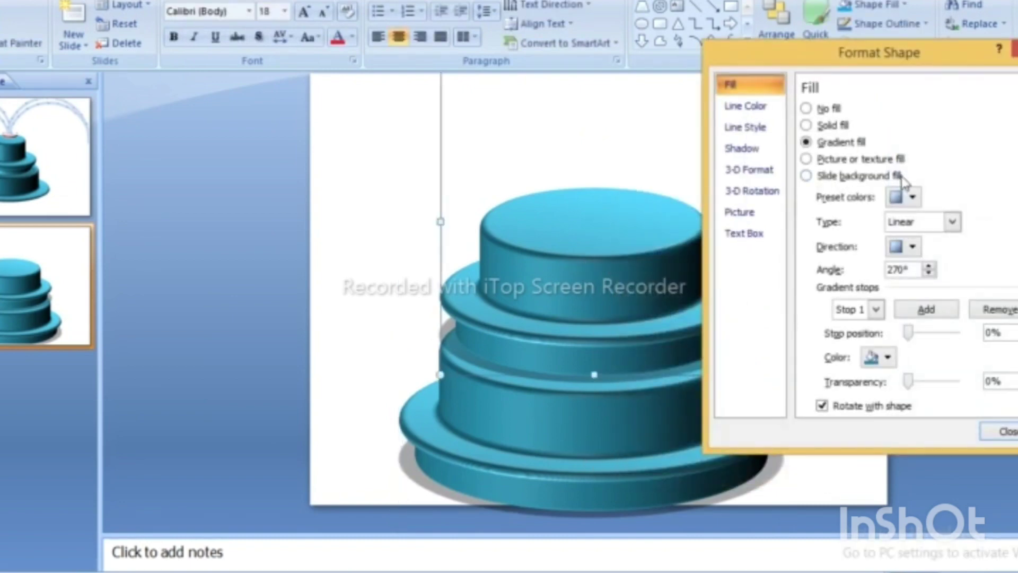
pyautogui.click(758, 171)
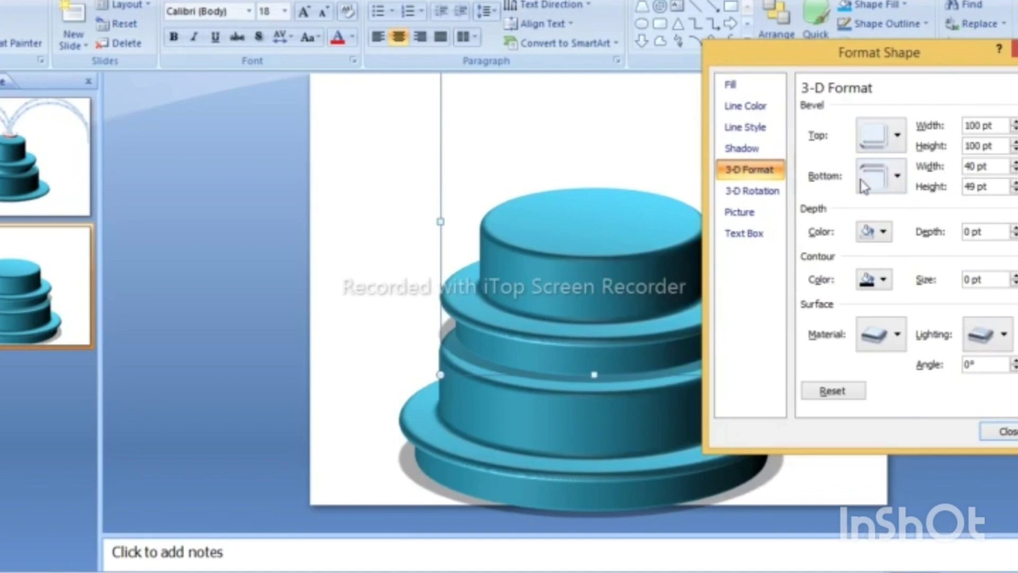
pyautogui.click(897, 176)
pyautogui.click(980, 305)
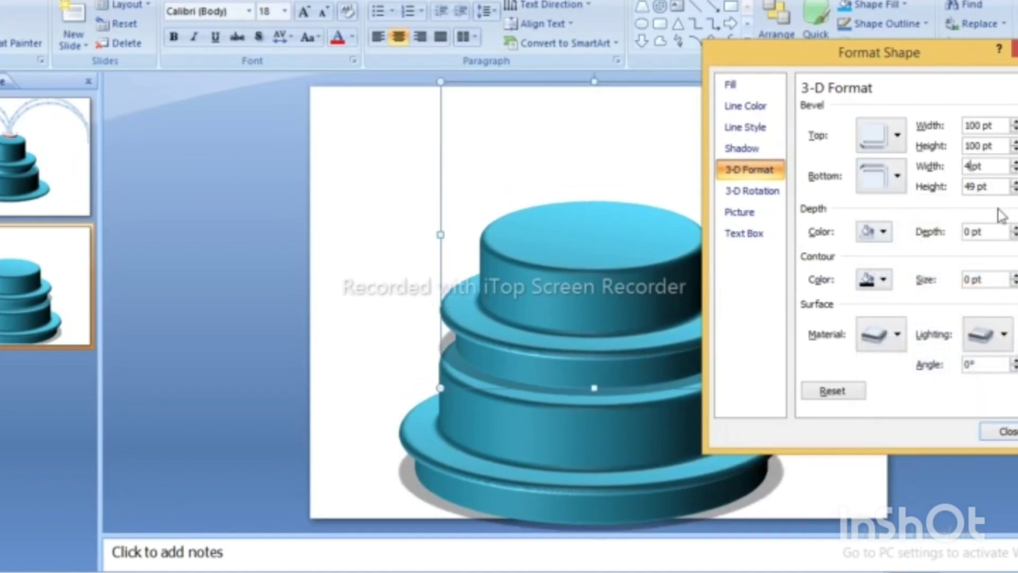
pyautogui.press('BackSpace')
pyautogui.write('00')
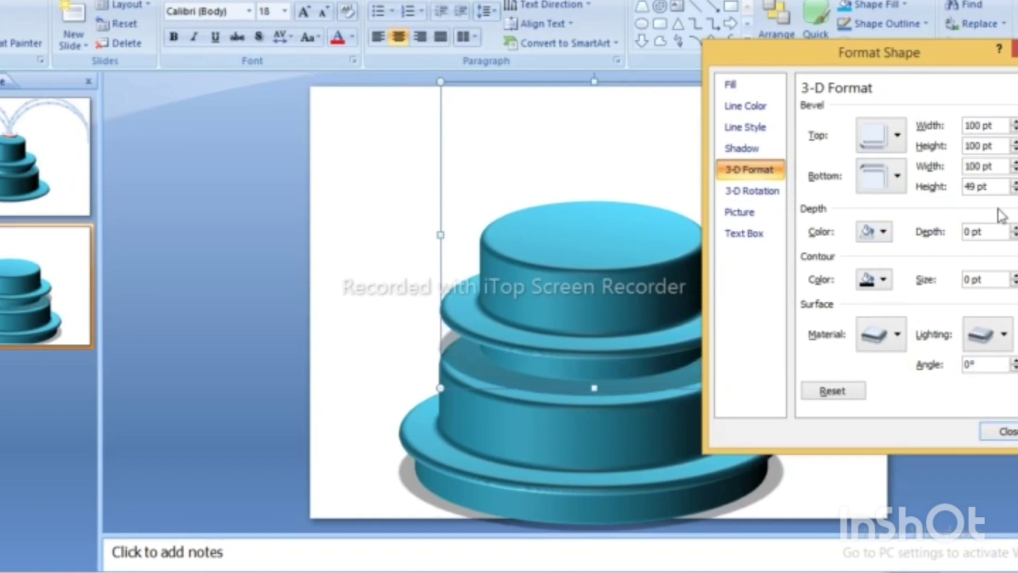
pyautogui.moveTo(936, 53); pyautogui.dragTo(1017, 47)
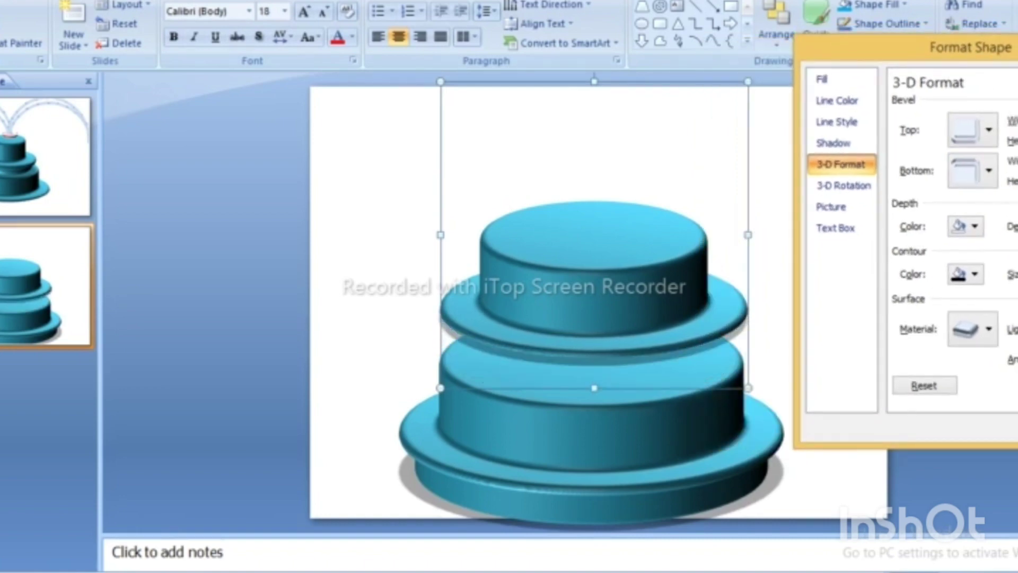
pyautogui.press('Escape')
pyautogui.click(825, 212)
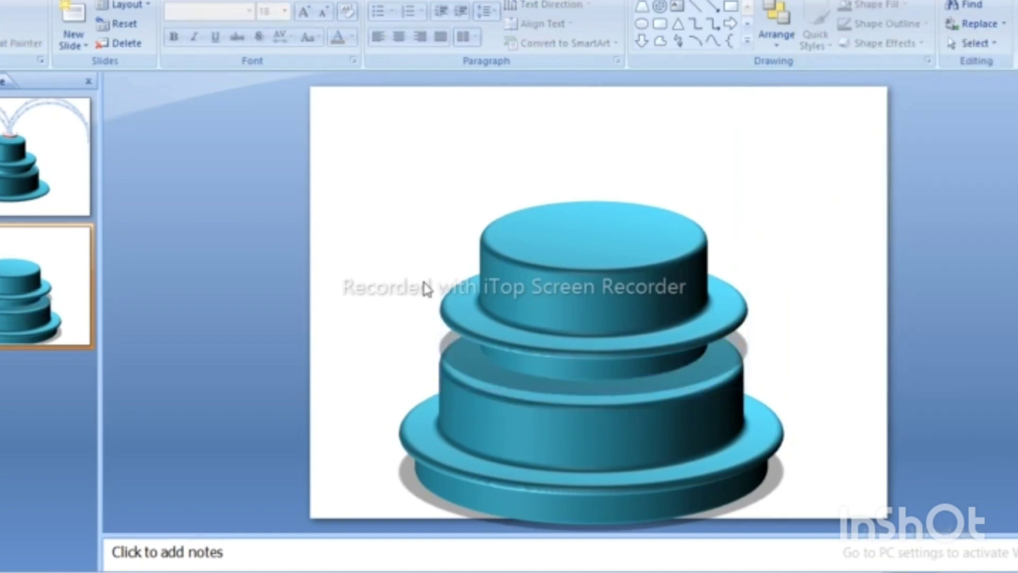
# - Nudge the cake layers down so they nest into one four-tier cake, then select the whole cake
pyautogui.moveTo(355, 166); pyautogui.dragTo(764, 545)
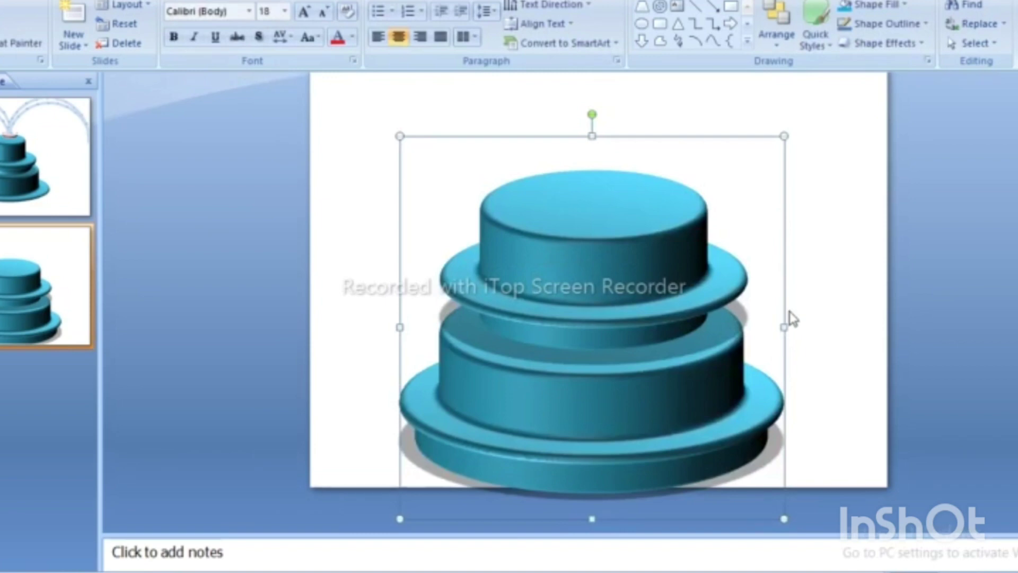
pyautogui.press('Down')
pyautogui.click(793, 319)
pyautogui.moveTo(370, 130)
pyautogui.mouseDown()
pyautogui.moveTo(757, 447)
pyautogui.moveTo(827, 477)
pyautogui.mouseUp()
pyautogui.click(425, 170)
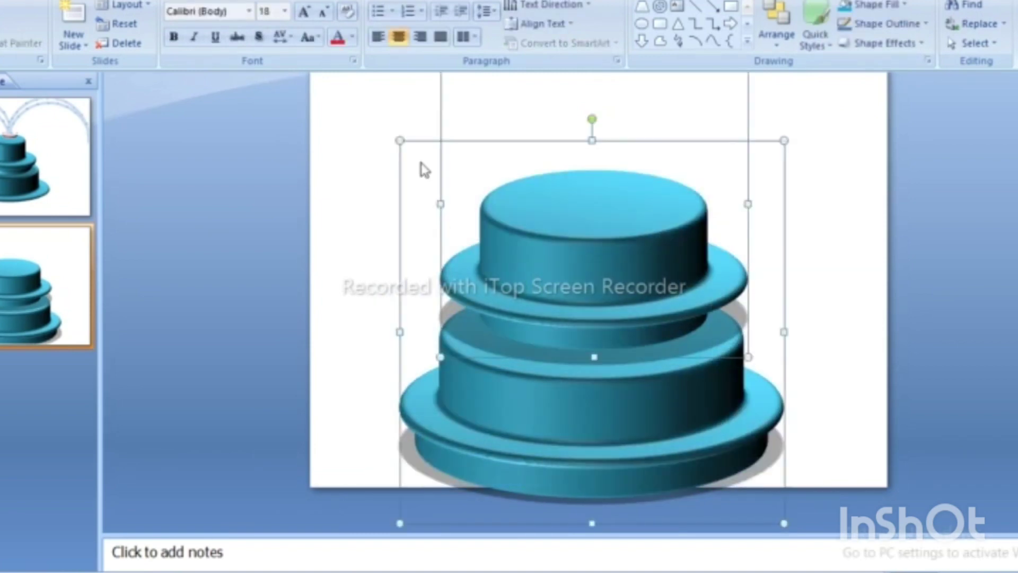
pyautogui.scroll(1, 680, 186)
pyautogui.scroll(1, 658, 329)
pyautogui.scroll(2, 658, 329)
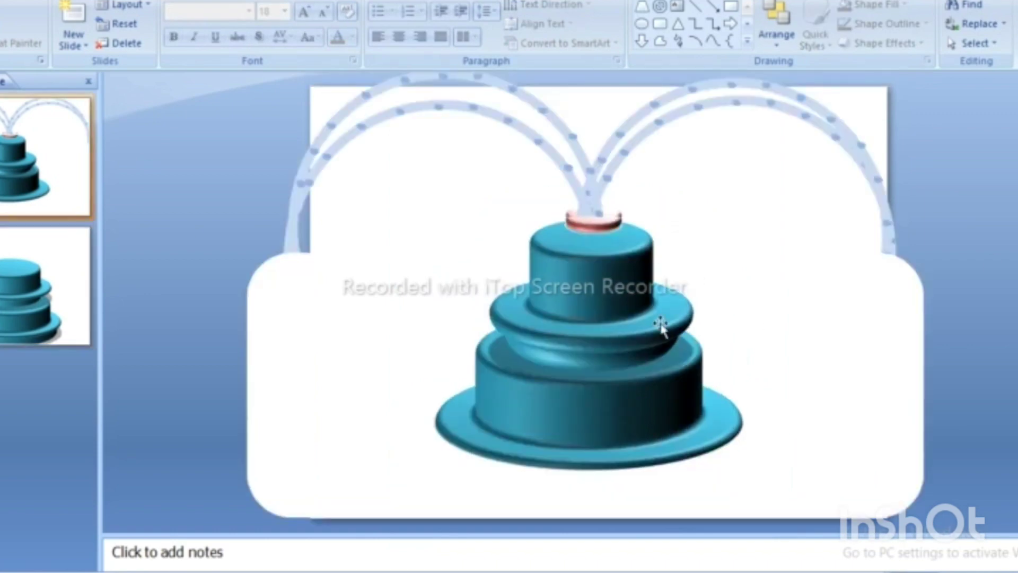
pyautogui.scroll(-2, 530, 371)
# - Draw a large donut, thin it into a ring, and move it over the cake's left side
pyautogui.click(747, 40)
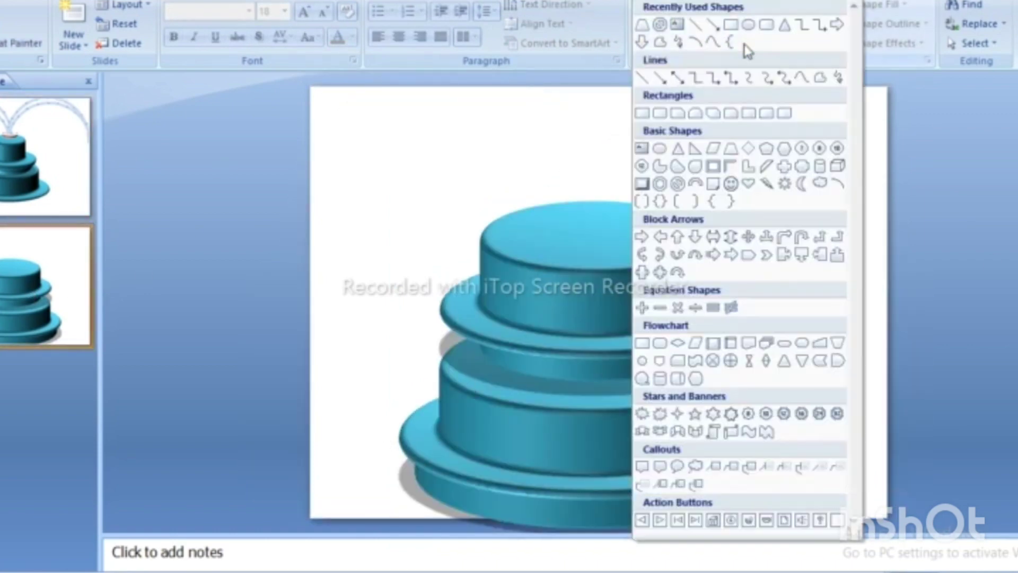
pyautogui.click(660, 184)
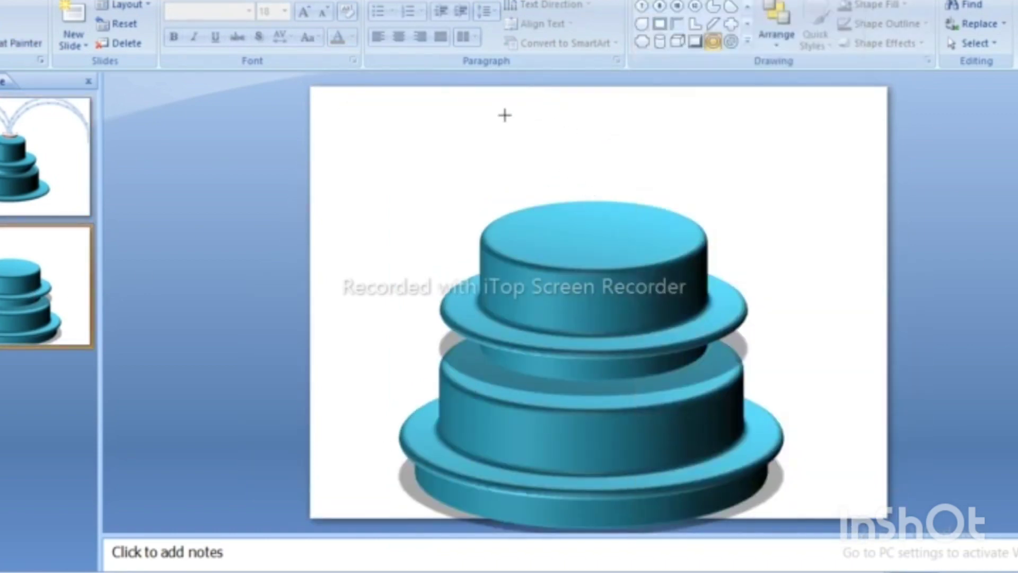
pyautogui.moveTo(513, 100)
pyautogui.mouseDown()
pyautogui.moveTo(638, 186)
pyautogui.moveTo(845, 413)
pyautogui.moveTo(847, 433)
pyautogui.mouseUp()
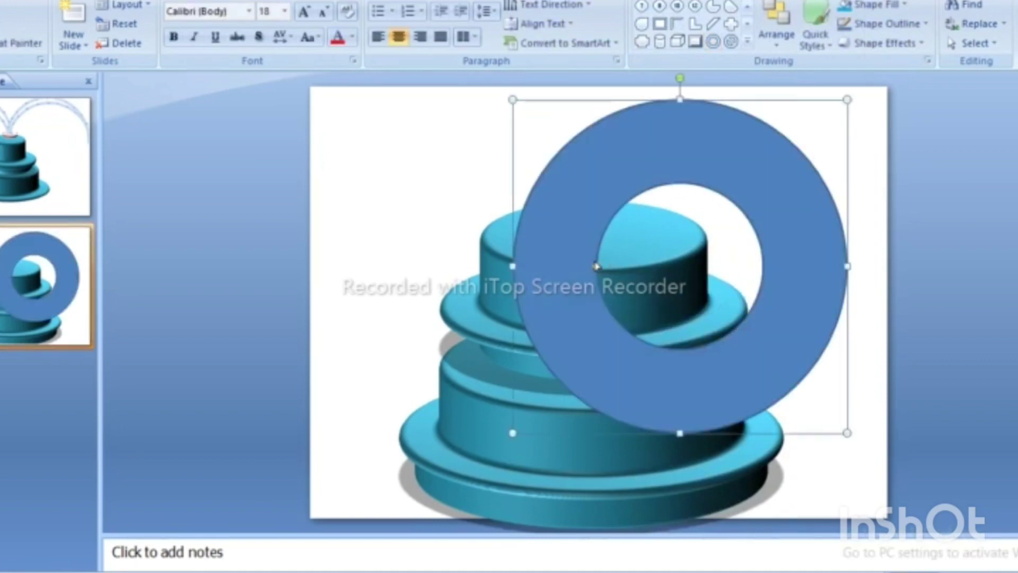
pyautogui.moveTo(595, 267); pyautogui.dragTo(523, 266)
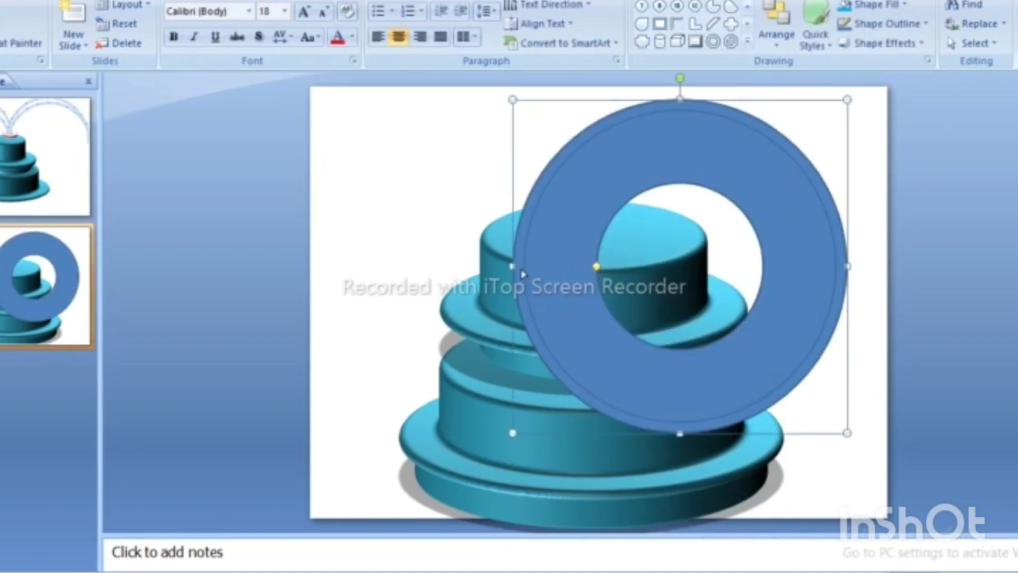
pyautogui.press('Left')
pyautogui.press('Left')
pyautogui.press('Left')
pyautogui.press('Left')
pyautogui.press('Left')
pyautogui.press('Left')
pyautogui.press('Left')
pyautogui.press('Left')
pyautogui.press('Left')
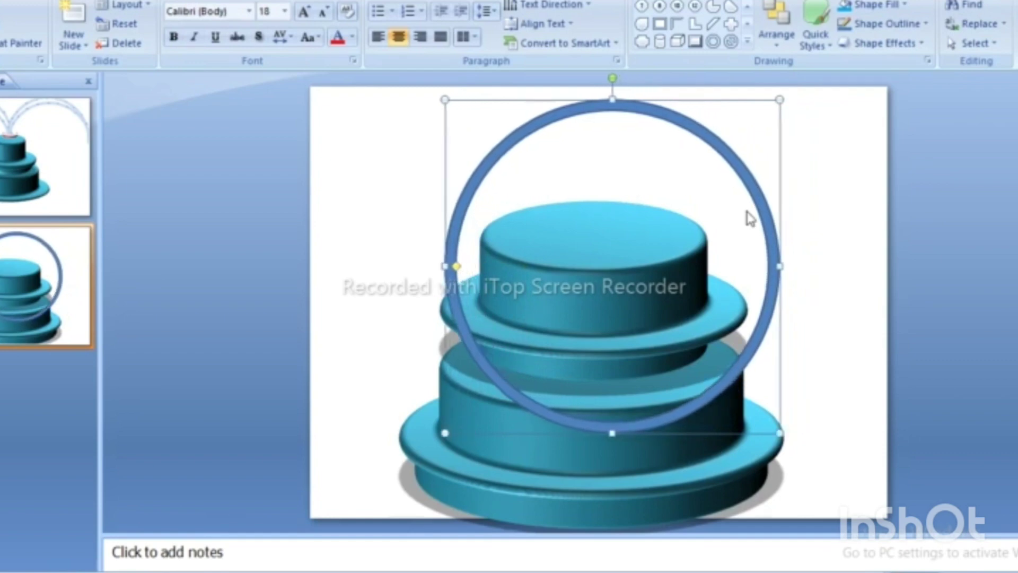
pyautogui.press('Left')
pyautogui.press('Left')
pyautogui.press('Left')
pyautogui.press('Left')
pyautogui.press('Left')
pyautogui.press('Left')
pyautogui.press('Left')
pyautogui.press('Left')
pyautogui.press('Left')
pyautogui.press('Left')
pyautogui.press('Left')
pyautogui.press('Left')
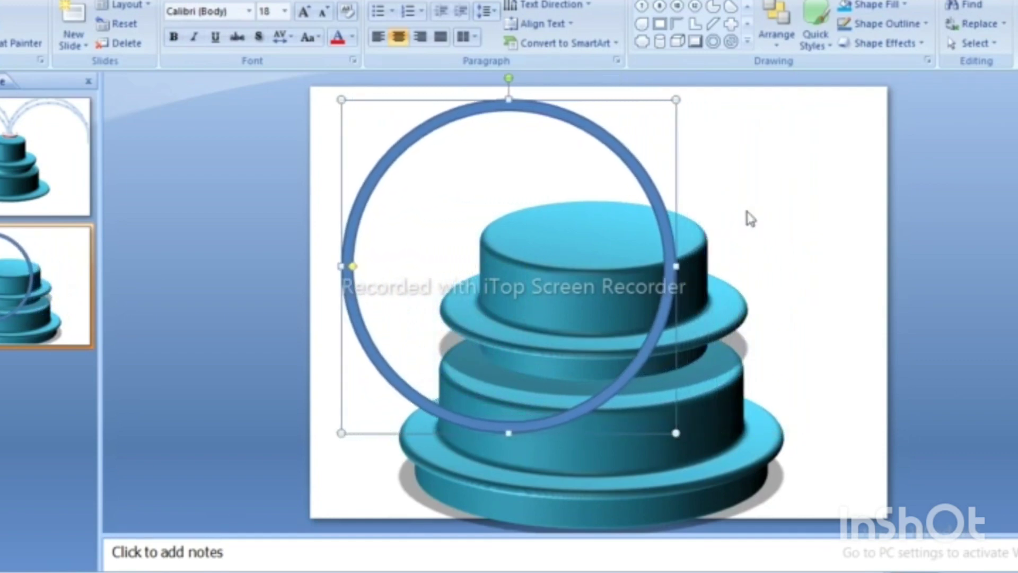
pyautogui.press('Left')
pyautogui.press('Left')
pyautogui.press('Left')
pyautogui.press('Left')
pyautogui.press('Left')
pyautogui.press('Left')
pyautogui.press('Left')
pyautogui.press('Left')
pyautogui.press('Left')
pyautogui.press('Left')
pyautogui.press('Left')
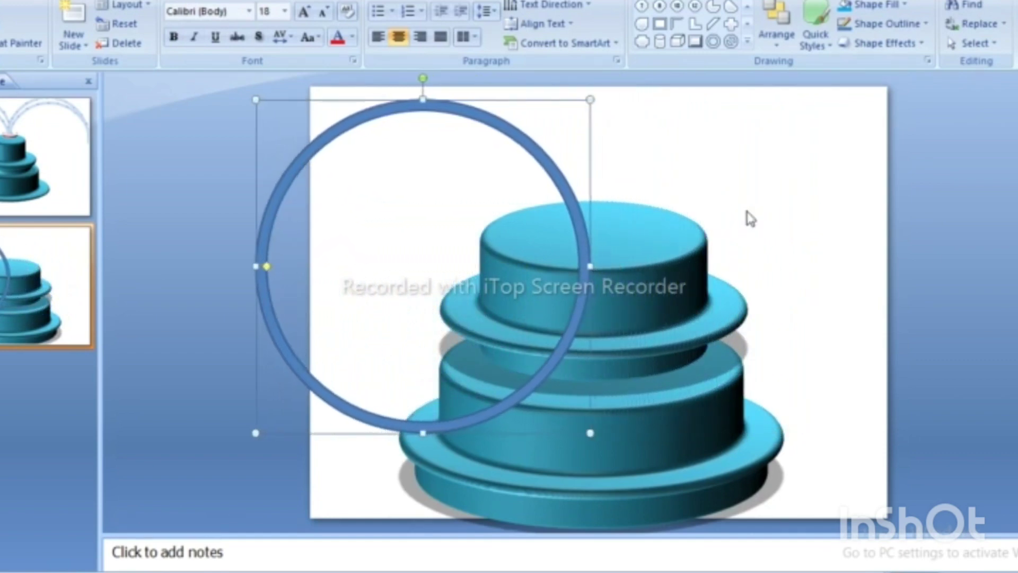
# - Give the ring a light blue fill with no outline, then reopen the Shapes gallery
pyautogui.doubleClick(385, 114)
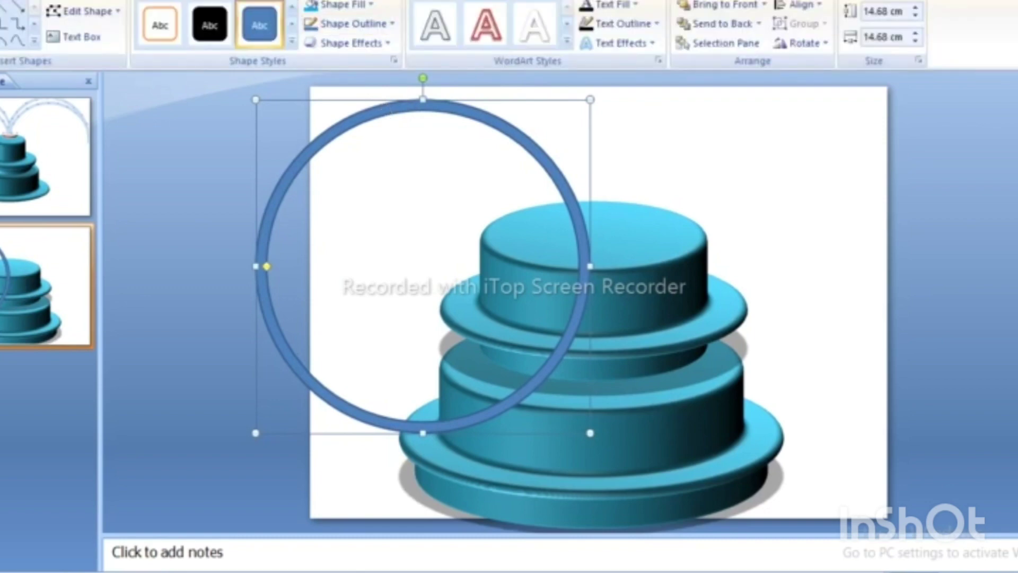
pyautogui.click(361, 5)
pyautogui.click(354, 68)
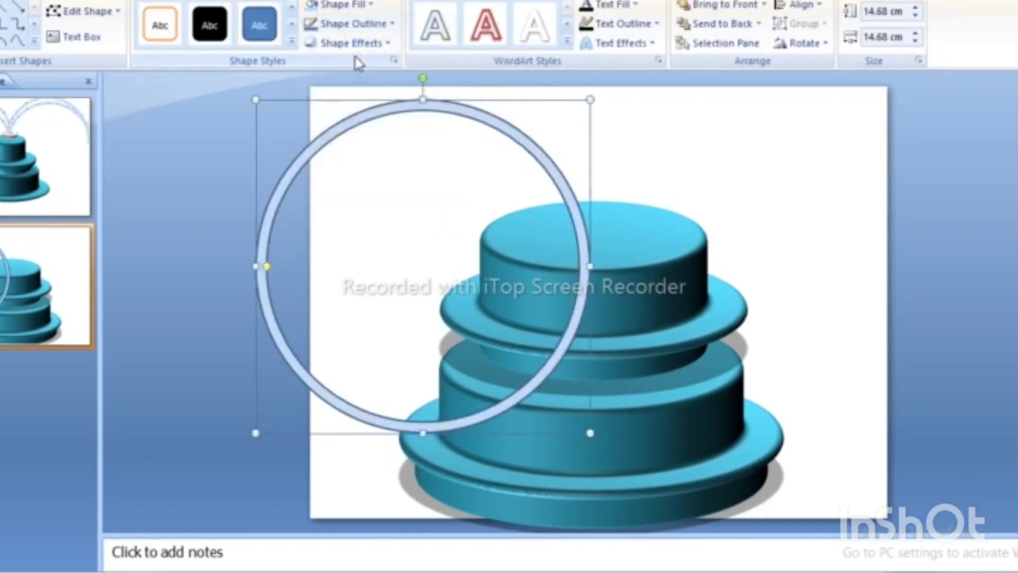
pyautogui.click(384, 24)
pyautogui.click(336, 179)
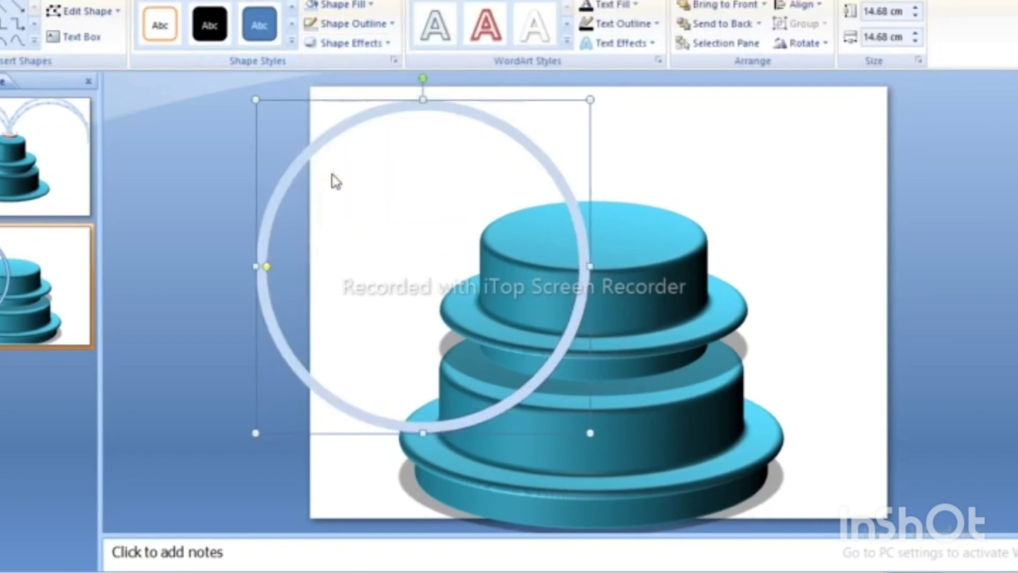
pyautogui.click(746, 159)
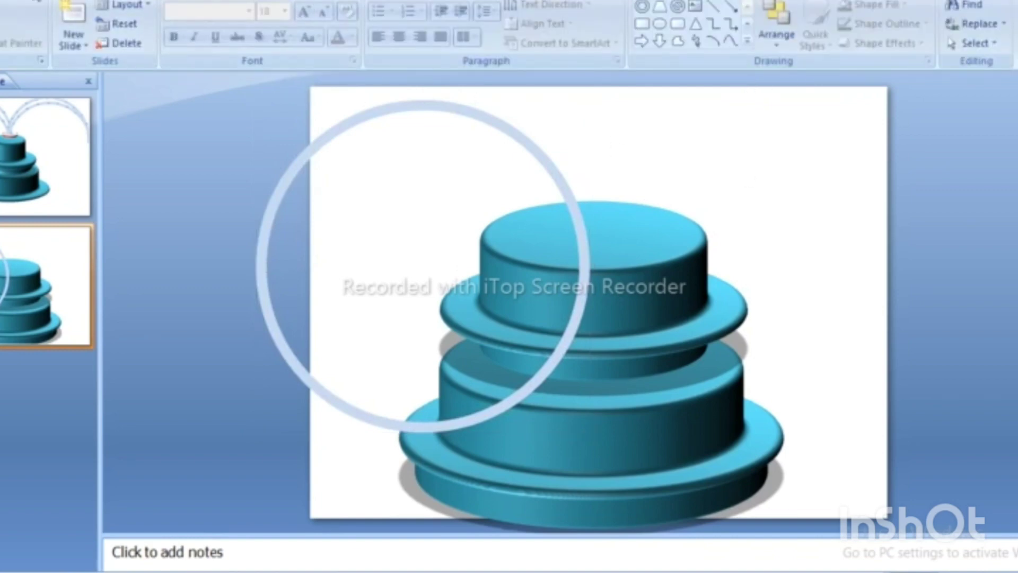
pyautogui.click(80, 0)
pyautogui.click(100, 27)
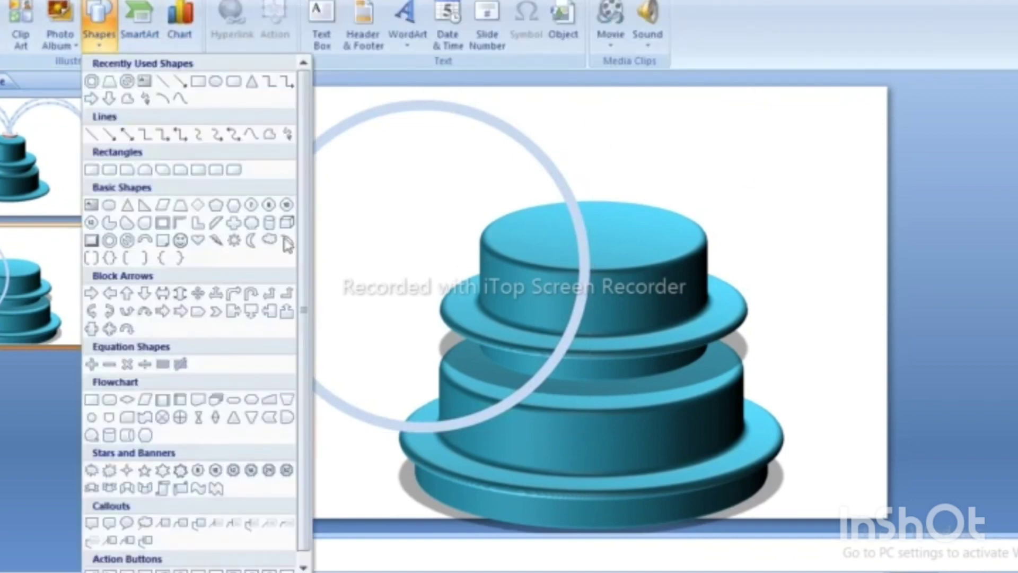
# - Place a small oval near the top right with a light aqua style and no outline
pyautogui.click(144, 224)
pyautogui.click(652, 149)
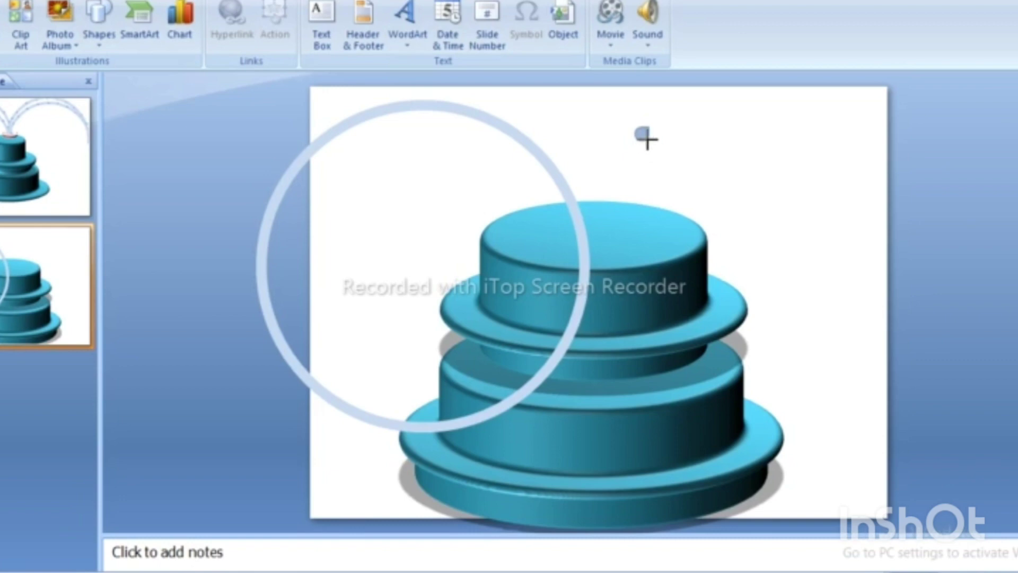
pyautogui.click(309, 0)
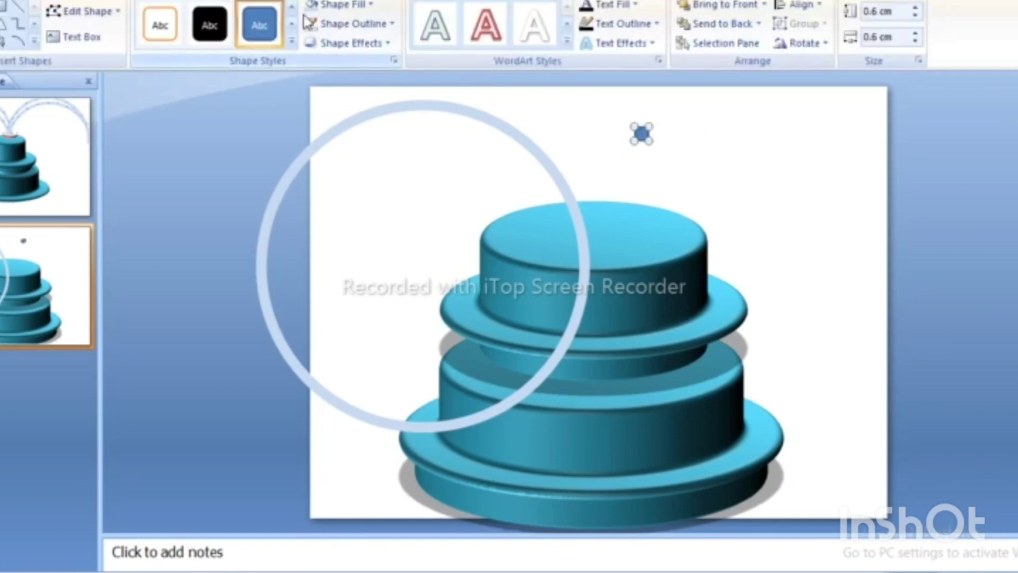
pyautogui.click(292, 42)
pyautogui.click(409, 170)
pyautogui.click(366, 24)
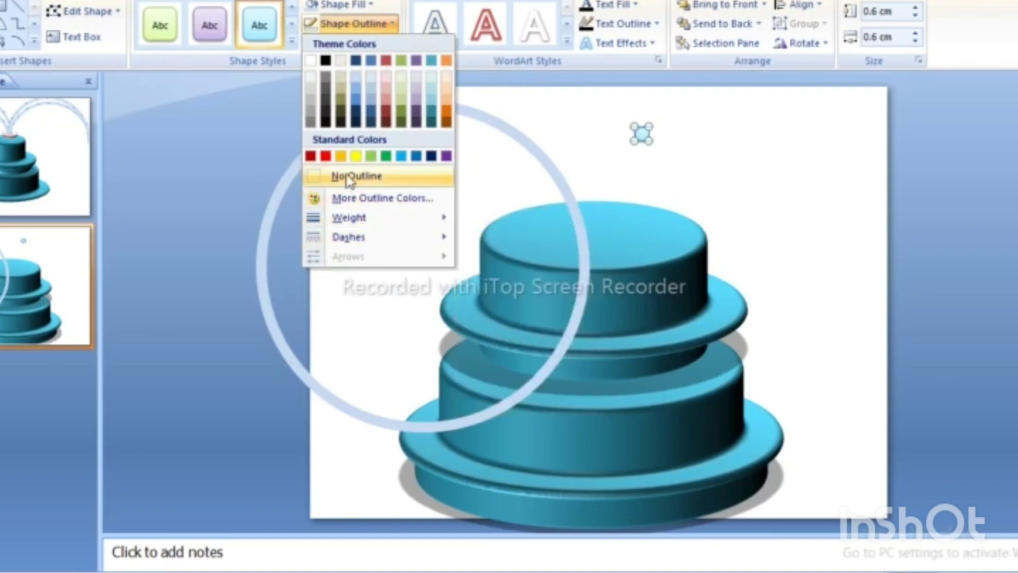
pyautogui.click(350, 176)
# - Give the bead a translucent 3-D material and a 6 pt top bevel
pyautogui.click(642, 136)
pyautogui.rightClick(642, 137)
pyautogui.click(642, 140)
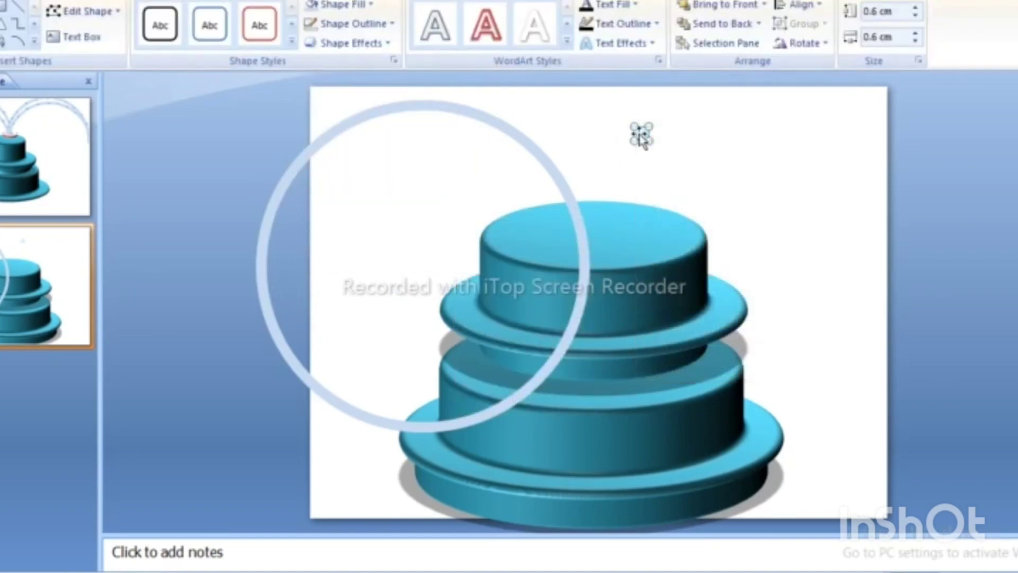
pyautogui.rightClick(641, 138)
pyautogui.click(698, 366)
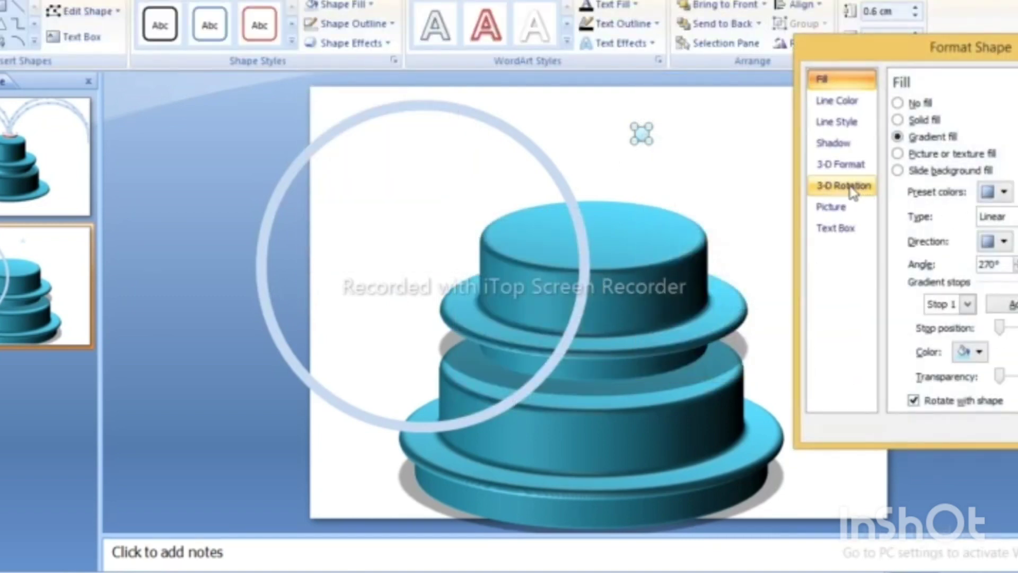
pyautogui.click(841, 164)
pyautogui.moveTo(880, 48); pyautogui.dragTo(795, 0)
pyautogui.click(903, 252)
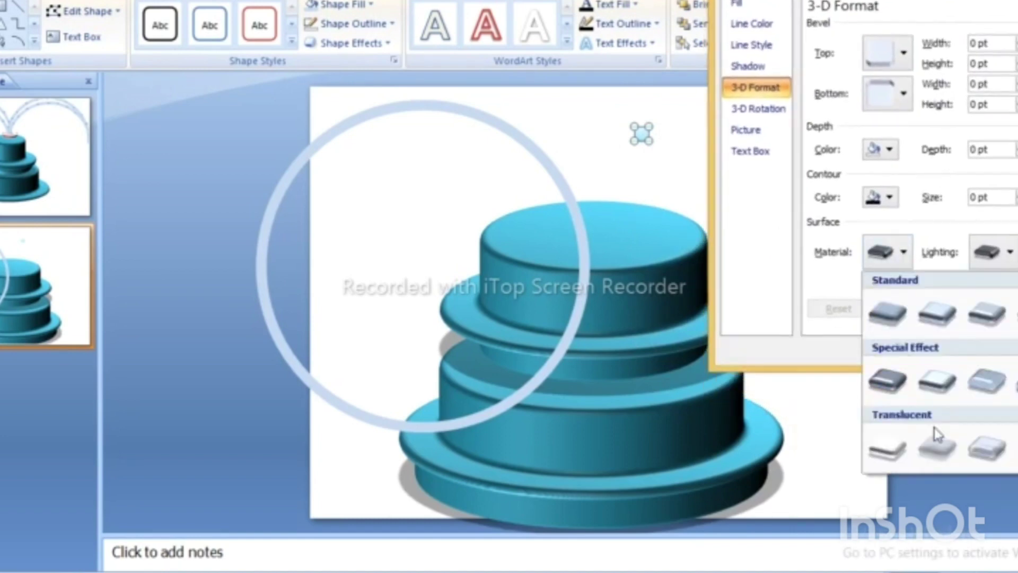
pyautogui.click(987, 448)
pyautogui.click(905, 253)
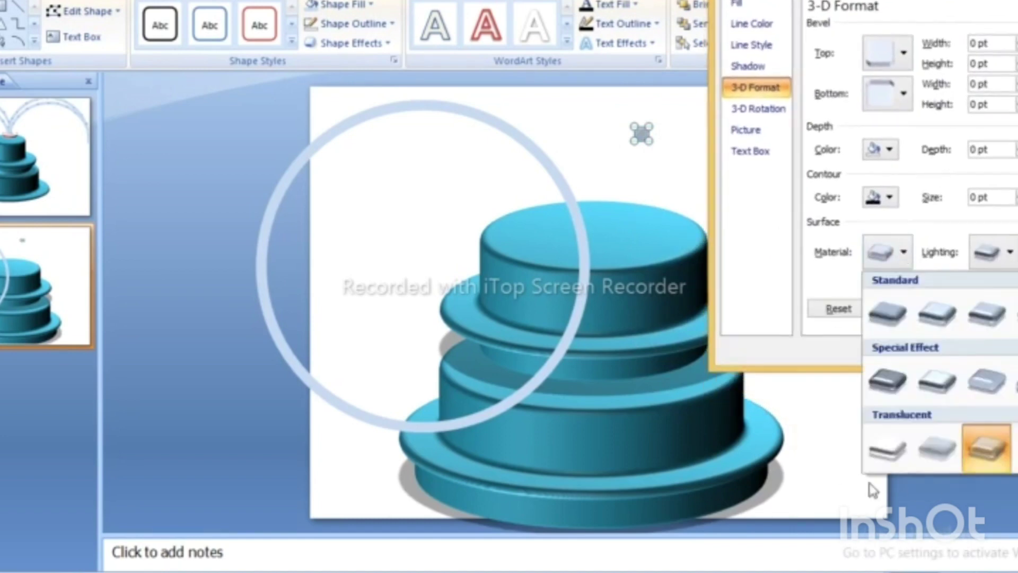
pyautogui.click(894, 451)
pyautogui.click(904, 52)
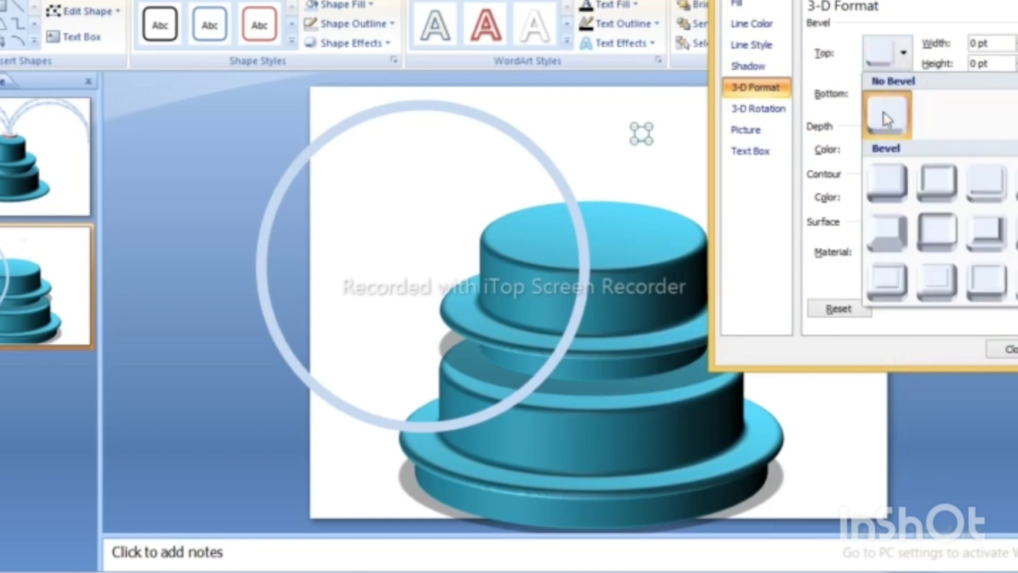
pyautogui.click(883, 202)
pyautogui.click(1006, 354)
pyautogui.click(682, 164)
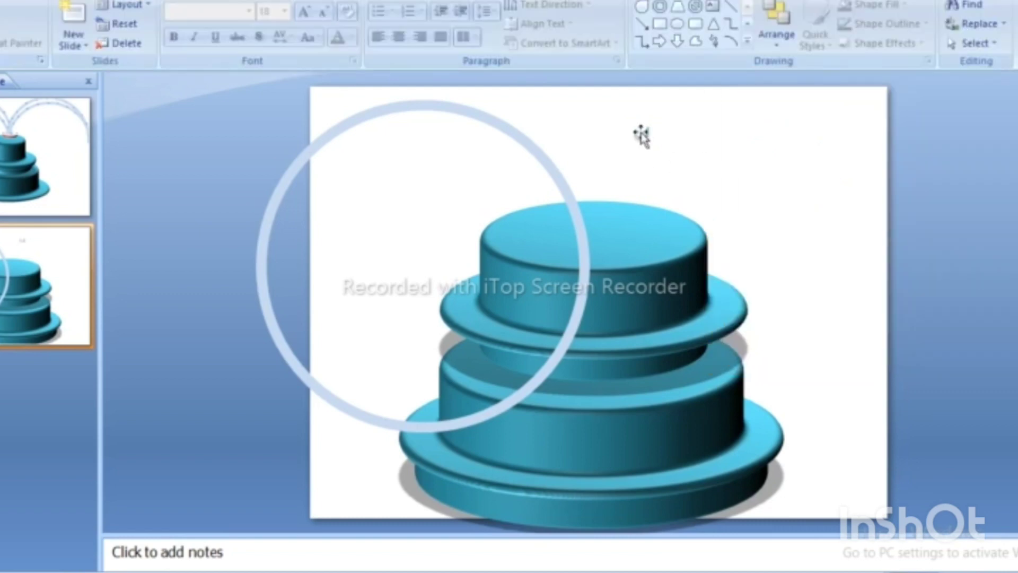
pyautogui.click(641, 136)
# - Shrink the bead to 0.5 cm, stud the ring with beads, and copy the beaded ring to the right
pyautogui.click(916, 16)
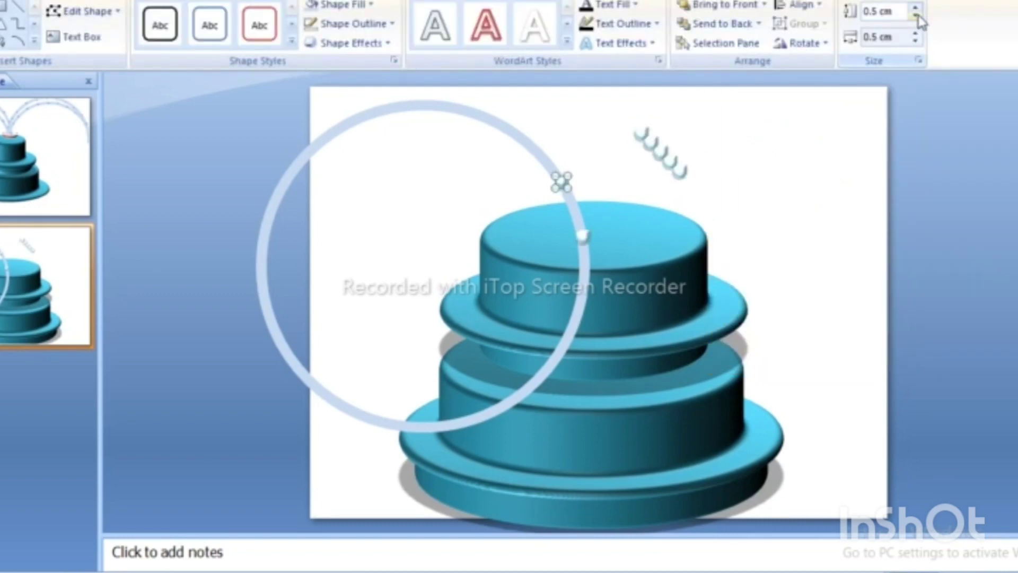
pyautogui.click(566, 200)
pyautogui.click(583, 237)
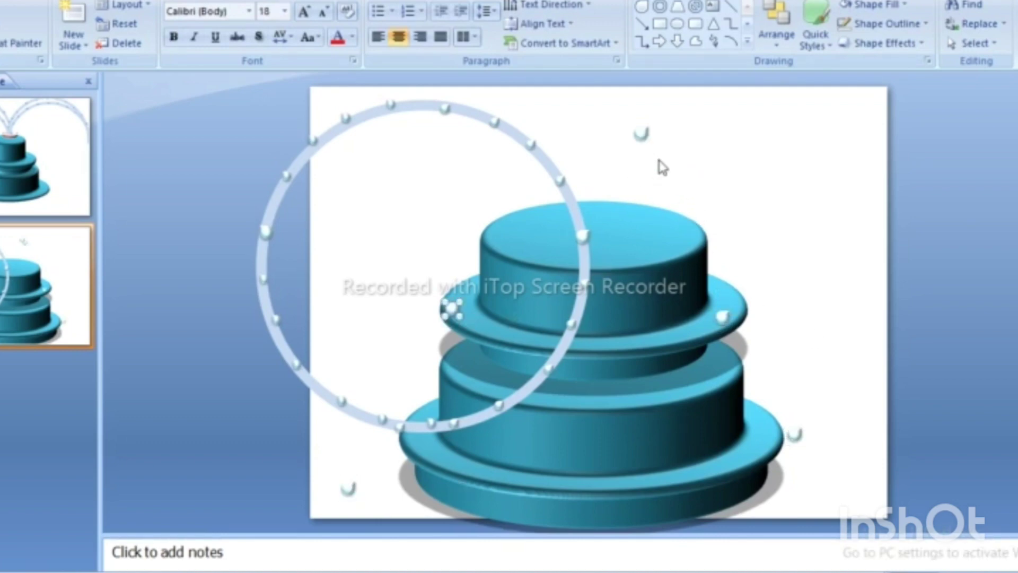
pyautogui.click(395, 119)
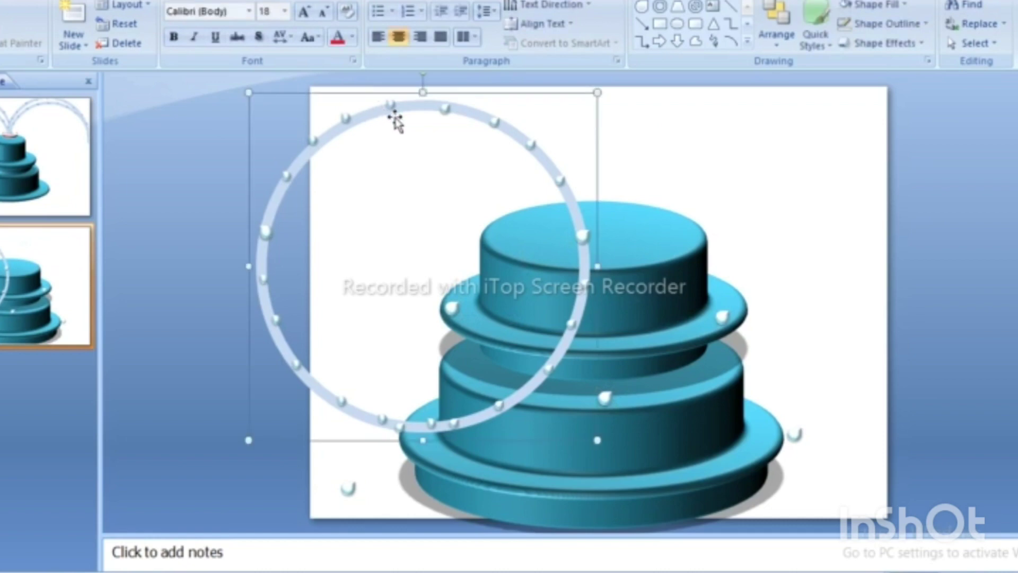
pyautogui.moveTo(395, 117); pyautogui.dragTo(525, 114)
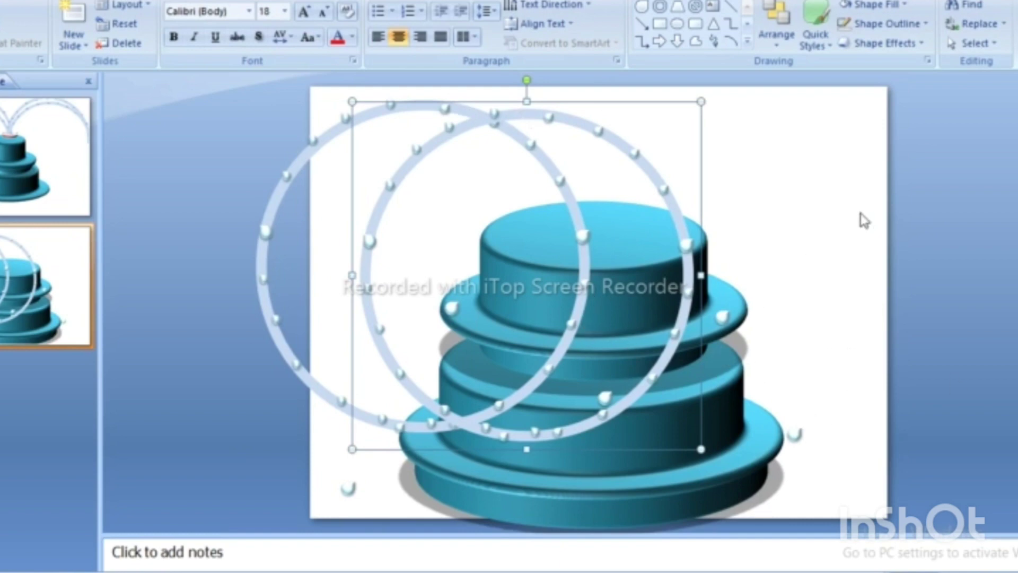
pyautogui.click(99, 21)
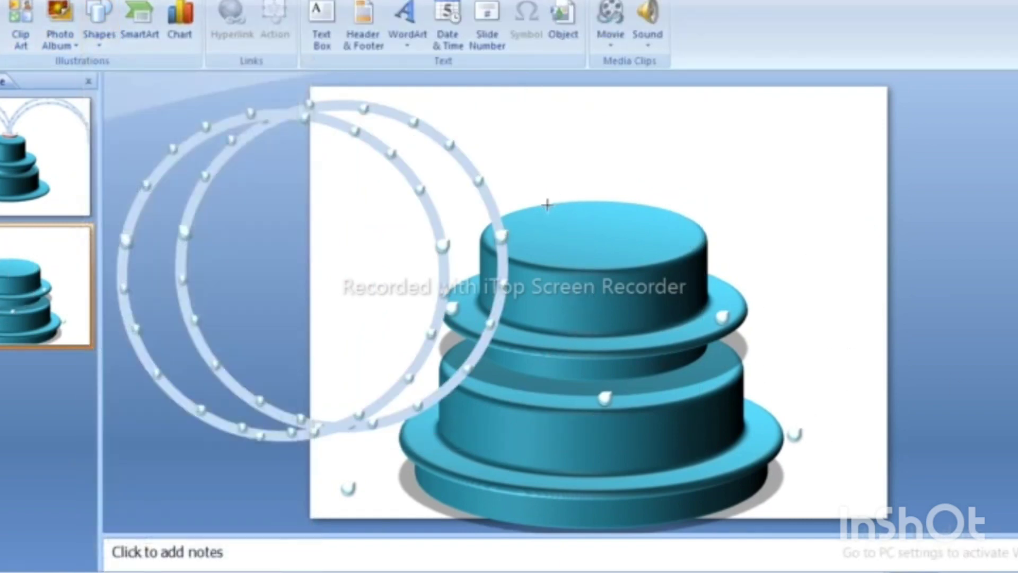
# - Draw a small teal donut on the top tier, tilted flat with a 3-D rotation preset and bevel
pyautogui.moveTo(536, 149); pyautogui.dragTo(630, 245)
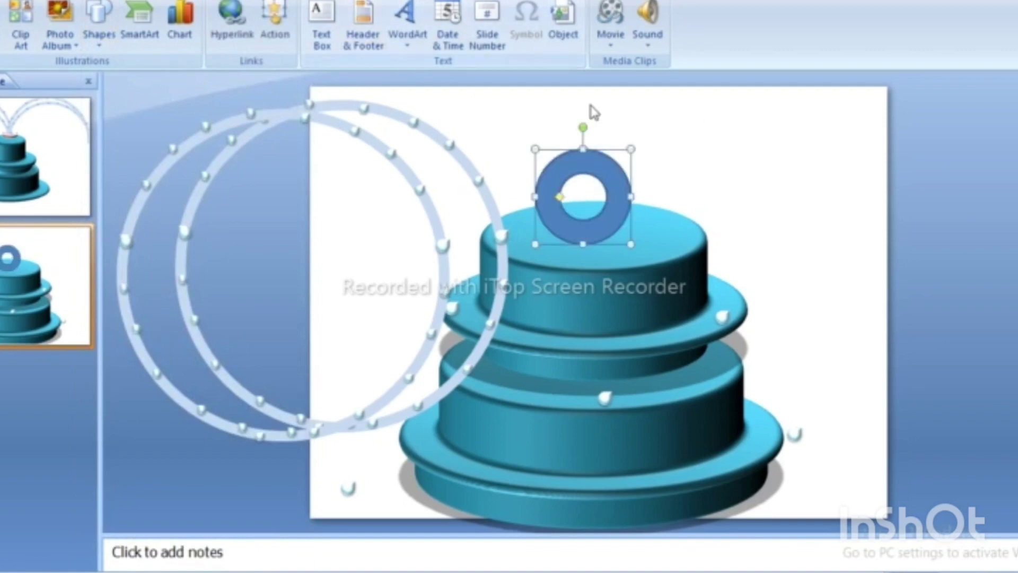
pyautogui.click(293, 43)
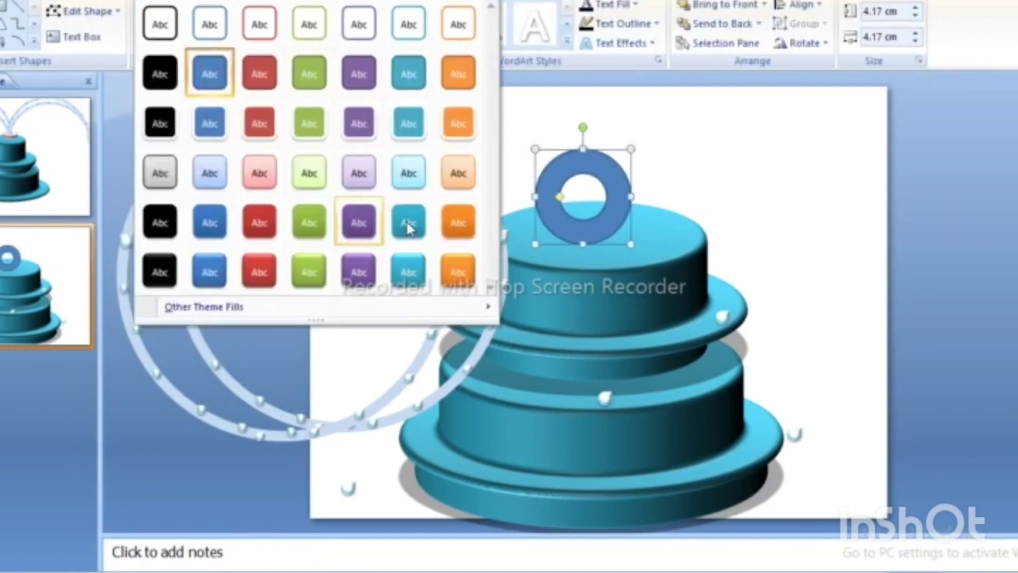
pyautogui.click(414, 272)
pyautogui.rightClick(605, 166)
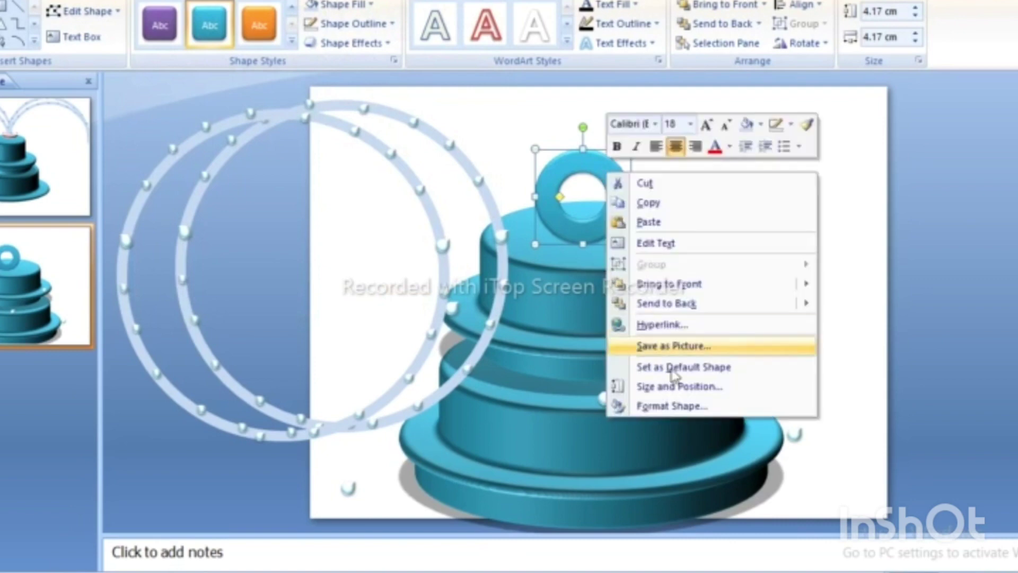
pyautogui.click(706, 407)
pyautogui.click(758, 108)
pyautogui.click(882, 33)
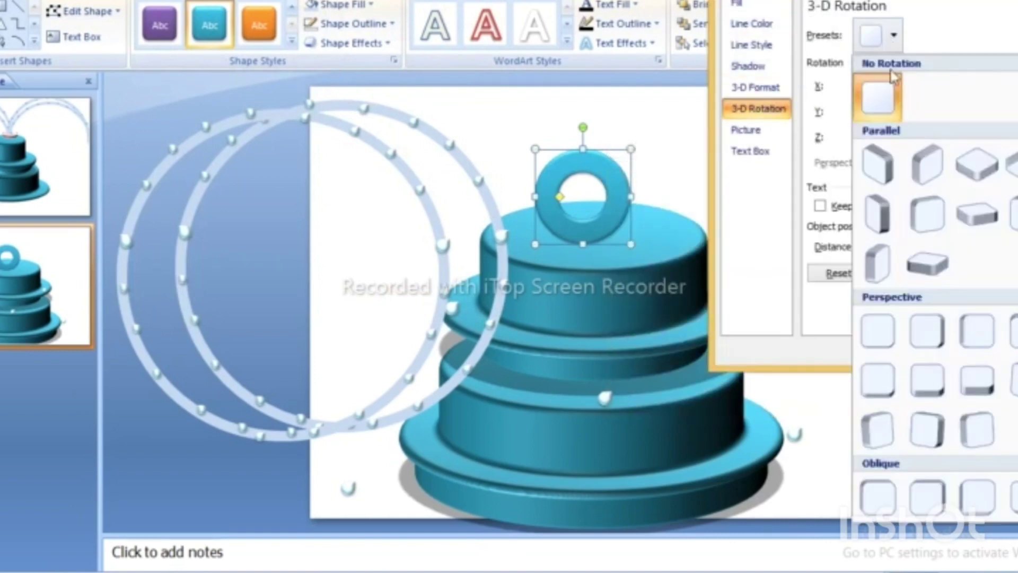
pyautogui.click(900, 155)
pyautogui.click(756, 87)
pyautogui.click(886, 52)
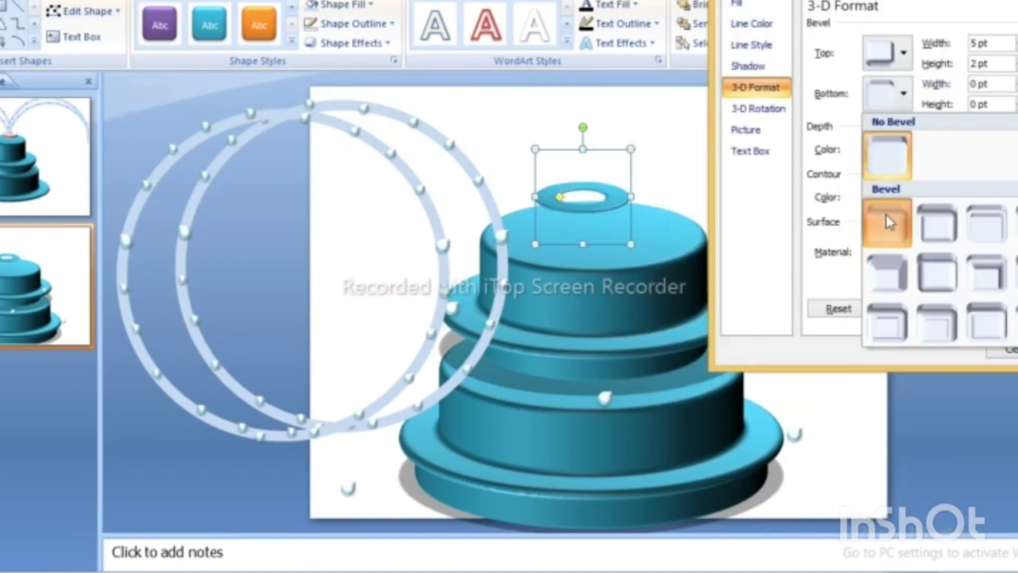
pyautogui.click(891, 221)
pyautogui.click(1003, 349)
# - Nudge the teal ring onto the cake top, then cut it from the slide
pyautogui.press('Down')
pyautogui.press('Down')
pyautogui.press('Down')
pyautogui.press('Down')
pyautogui.press('Down')
pyautogui.press('Right')
pyautogui.press('Right')
pyautogui.press('Right')
pyautogui.press('Down')
pyautogui.press('Left')
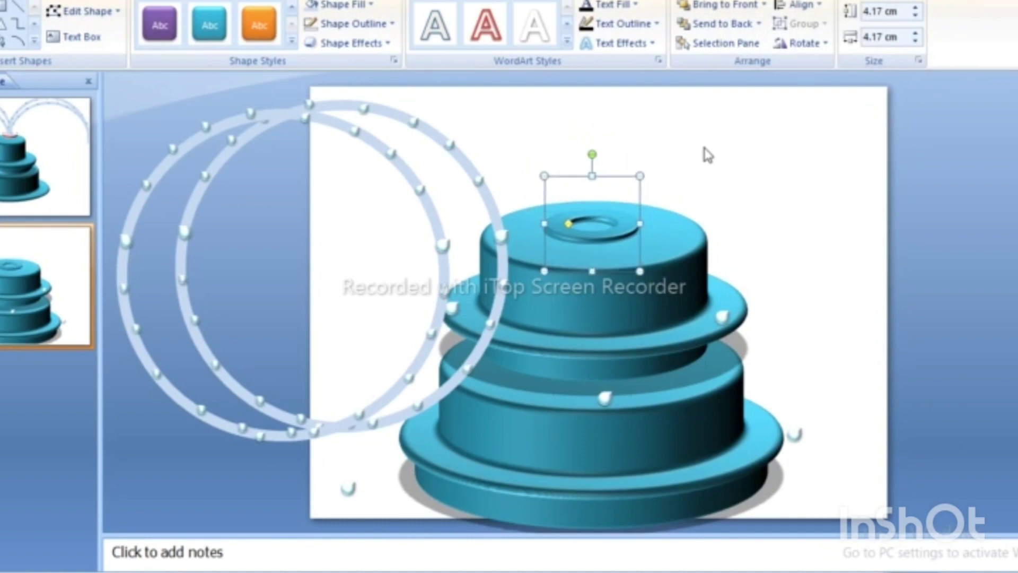
pyautogui.click(733, 151)
pyautogui.click(610, 233)
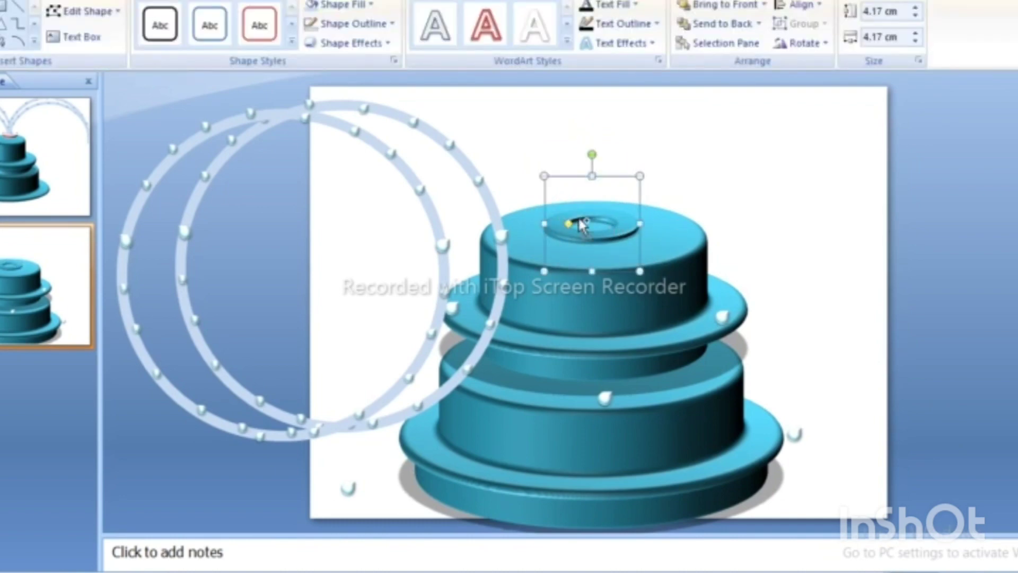
pyautogui.press('Delete')
# - Paste the ring back as a JPEG picture on the cake top with its white background transparent
pyautogui.click(11, 45)
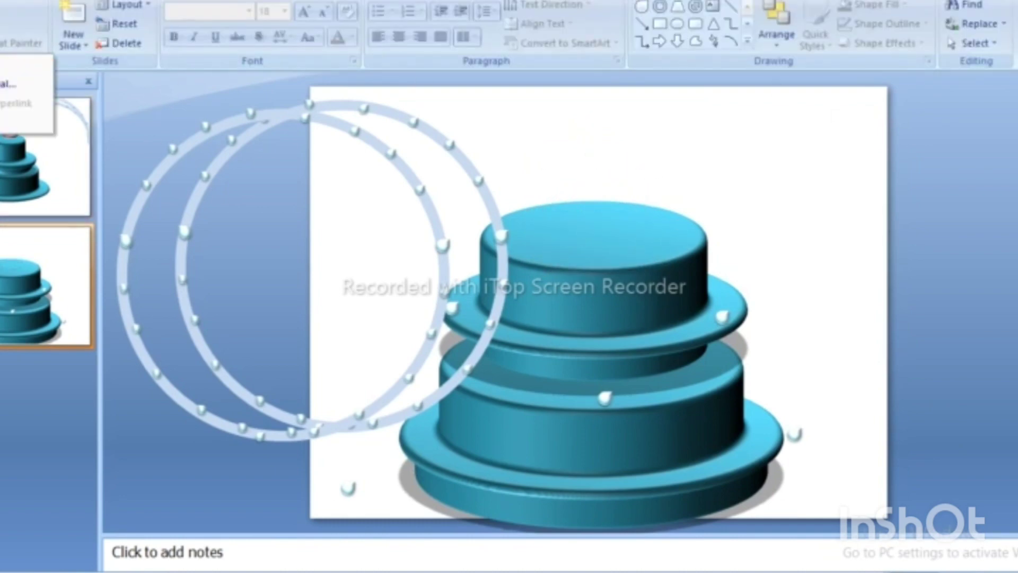
pyautogui.click(26, 83)
pyautogui.click(297, 386)
pyautogui.click(510, 313)
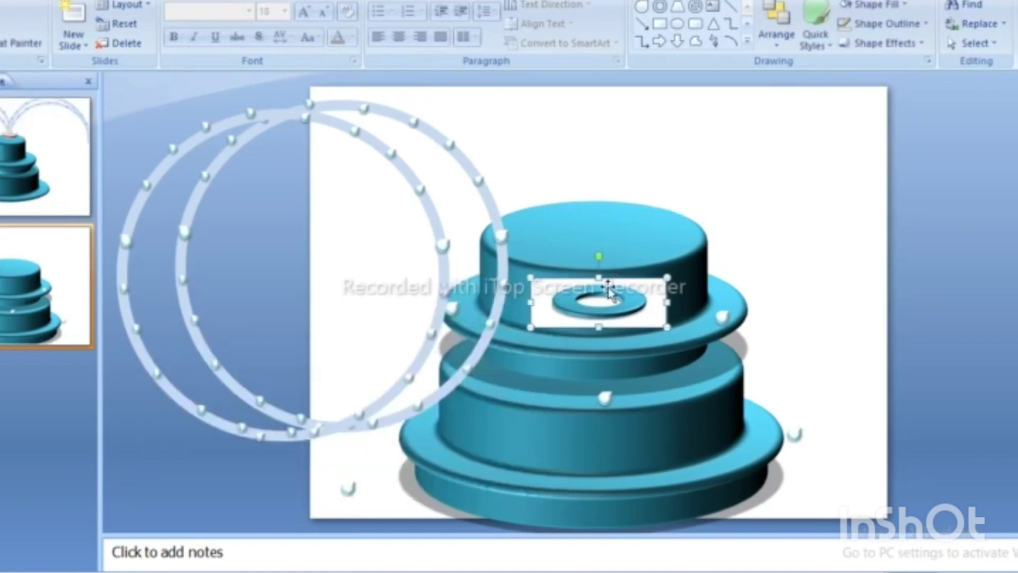
pyautogui.moveTo(596, 297); pyautogui.dragTo(592, 213)
pyautogui.doubleClick(593, 213)
pyautogui.click(8, 32)
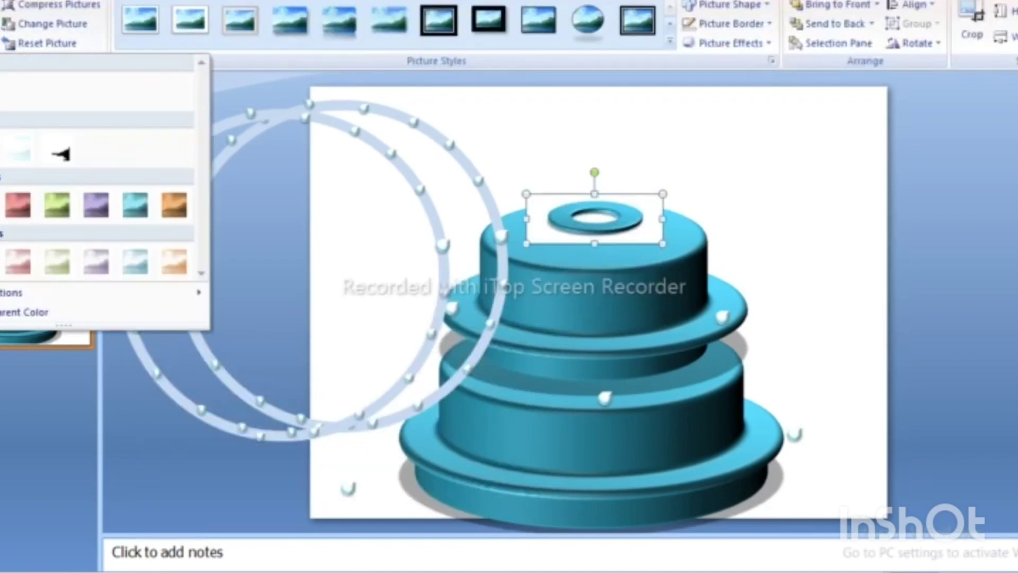
pyautogui.click(23, 312)
pyautogui.click(542, 229)
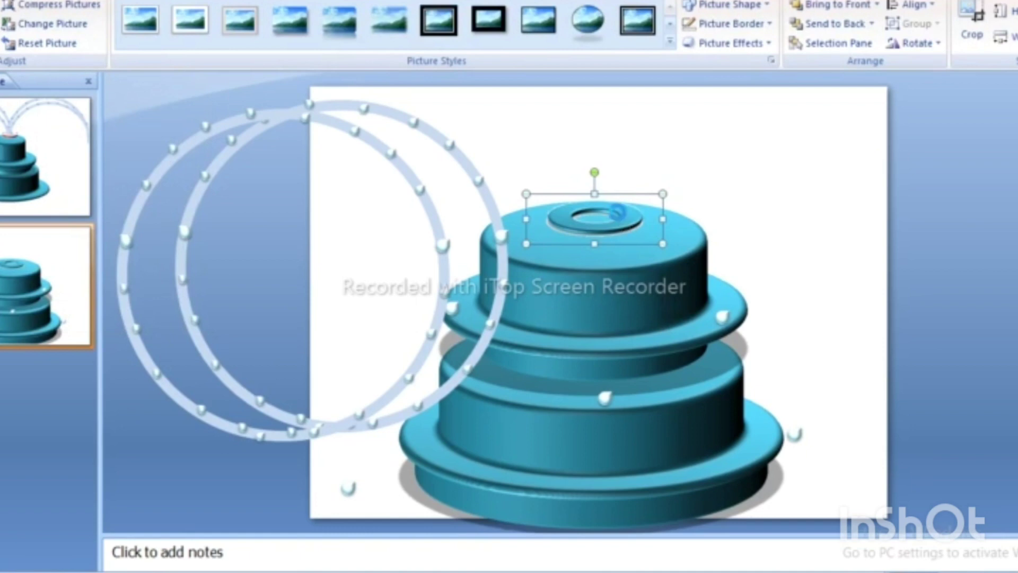
# - Duplicate the ring picture, crop the copy to its top half, and nudge it onto the cake top
pyautogui.hotkey('ctrl', 'd')
pyautogui.moveTo(609, 207); pyautogui.dragTo(609, 157)
pyautogui.click(972, 24)
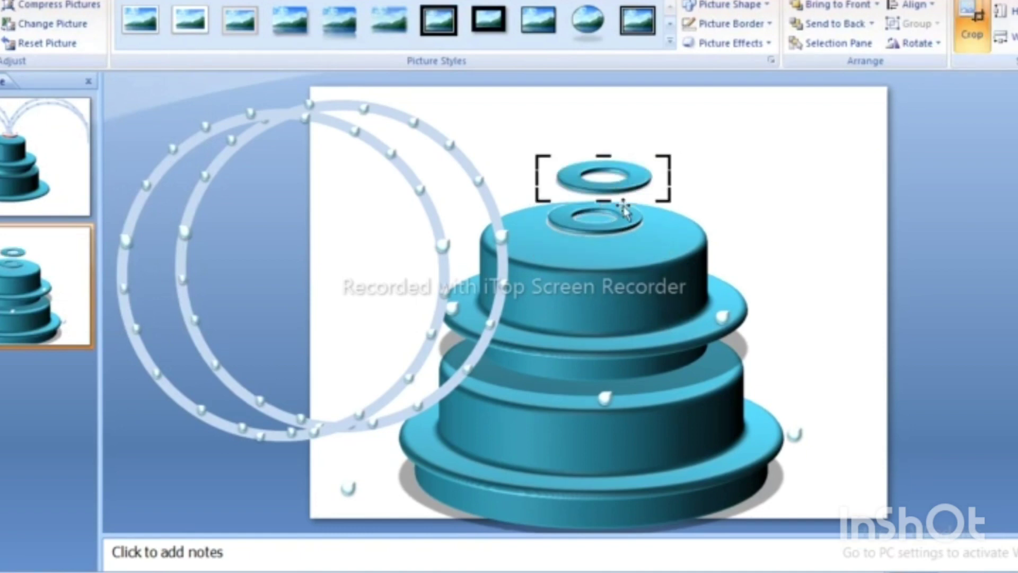
pyautogui.moveTo(604, 198); pyautogui.dragTo(609, 155)
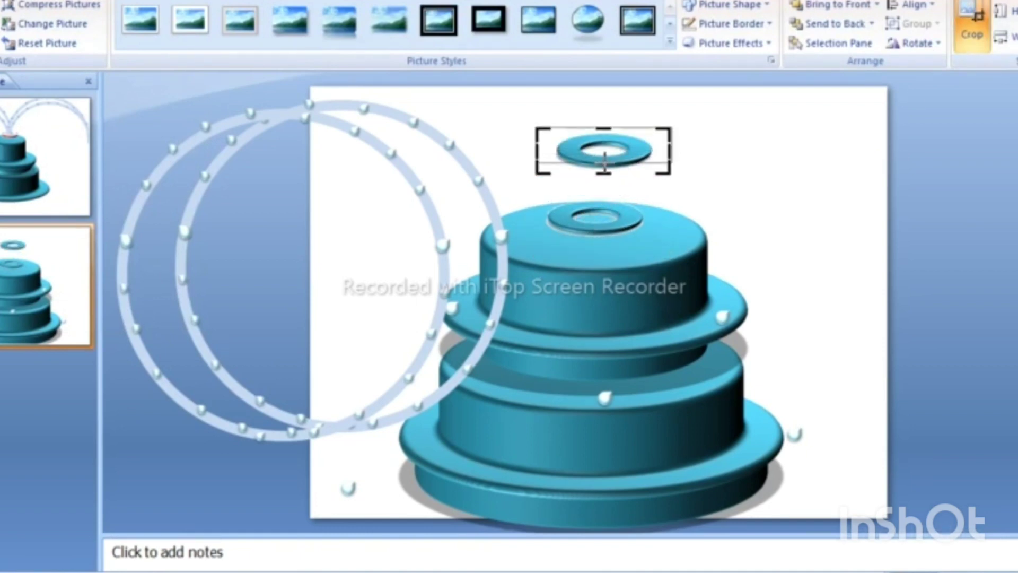
pyautogui.click(596, 202)
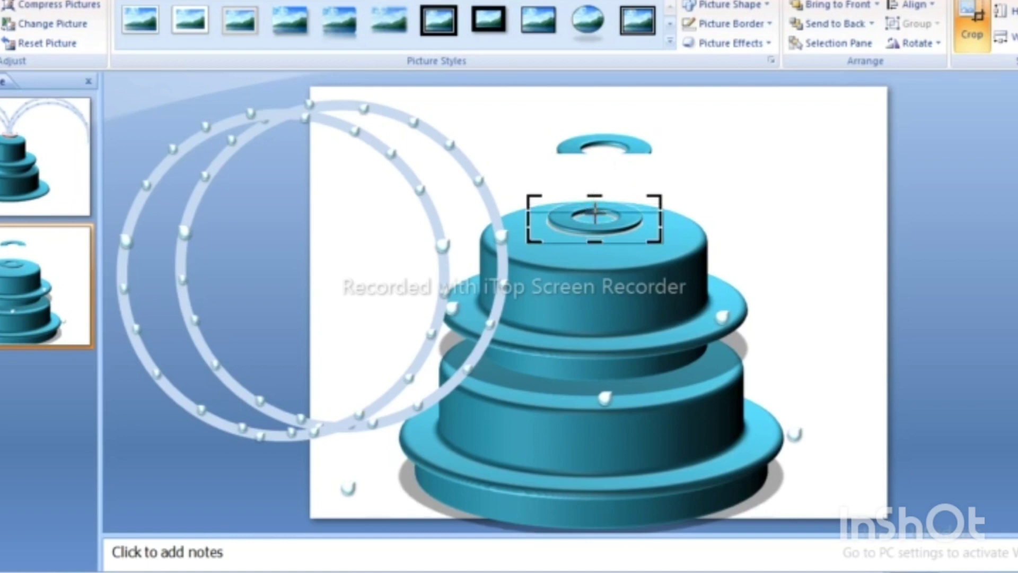
pyautogui.click(634, 149)
pyautogui.press('Down')
pyautogui.press('Down')
pyautogui.press('Down')
pyautogui.press('Down')
pyautogui.press('Down')
pyautogui.press('Down')
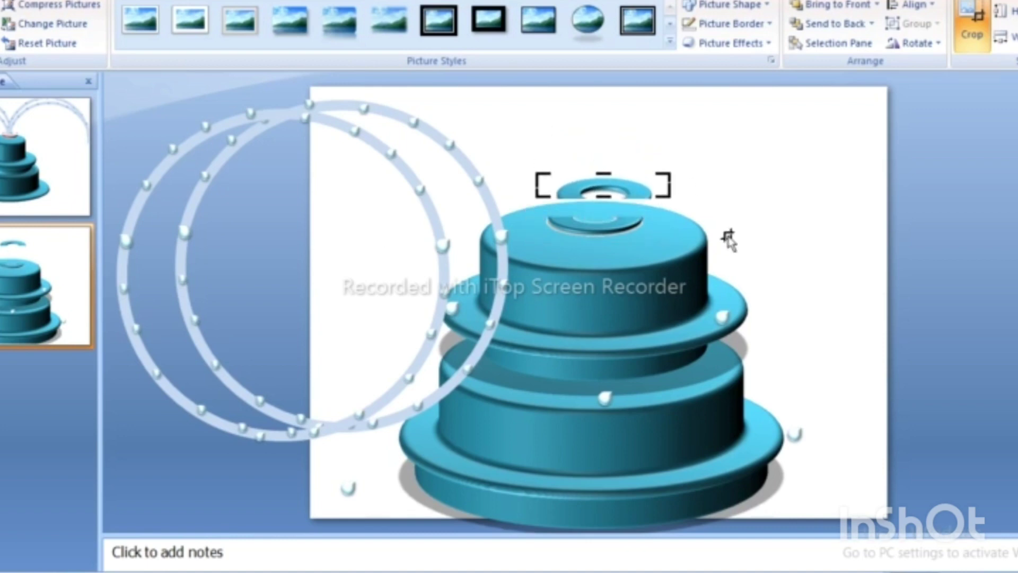
pyautogui.press('Down')
pyautogui.press('Down')
pyautogui.press('Down')
pyautogui.press('Left')
pyautogui.press('Left')
pyautogui.click(737, 179)
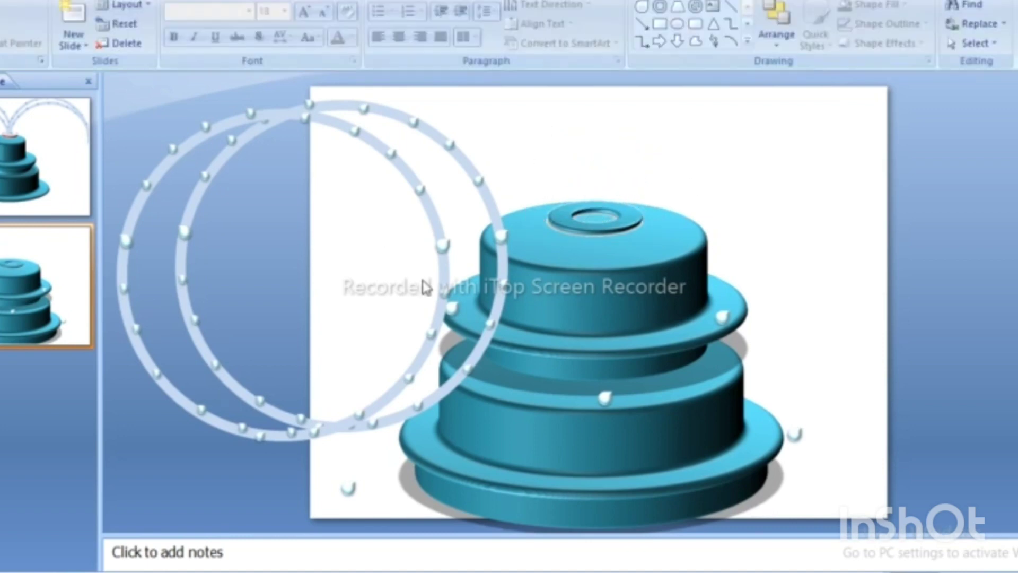
# - Drag both dotted rings onto the spout, placing the left ring over the right one
pyautogui.moveTo(298, 123); pyautogui.dragTo(461, 103)
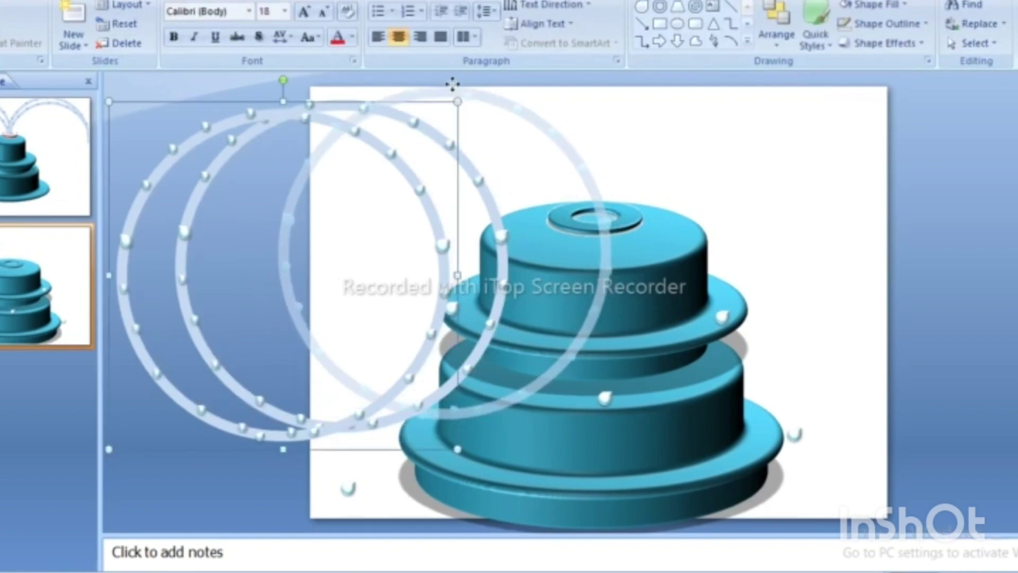
pyautogui.moveTo(442, 90); pyautogui.dragTo(455, 132)
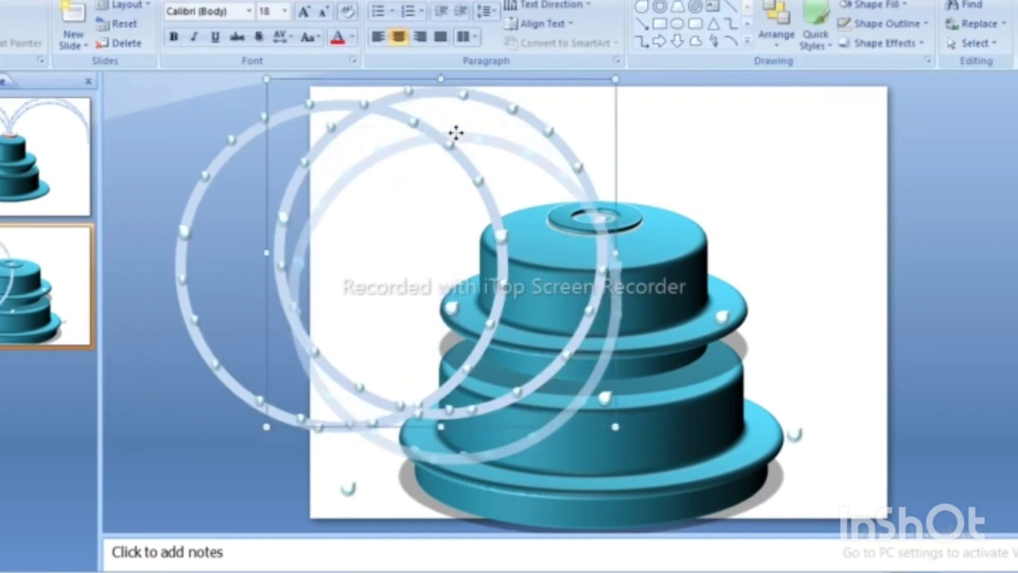
pyautogui.click(422, 104)
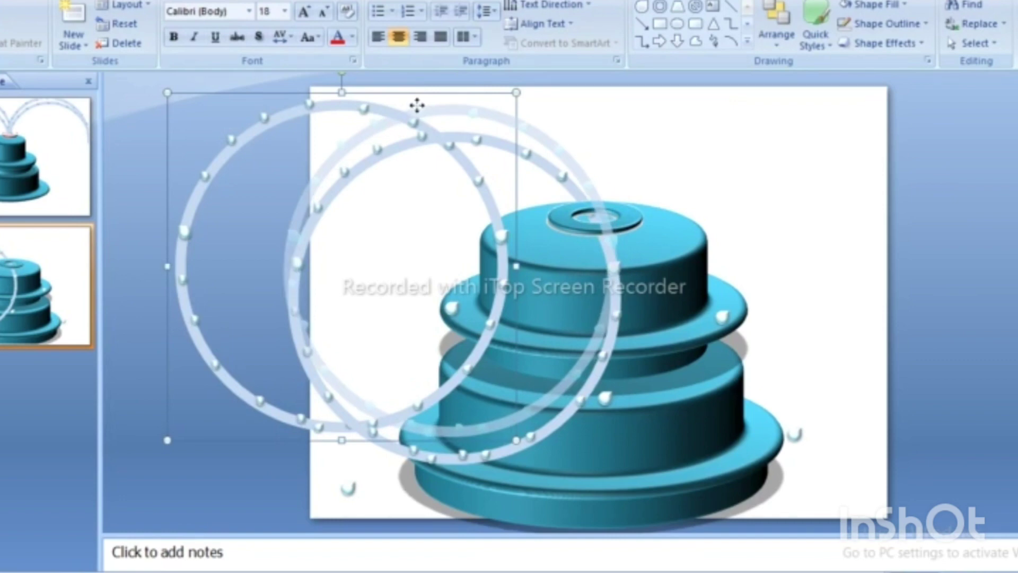
pyautogui.moveTo(438, 127); pyautogui.dragTo(546, 132)
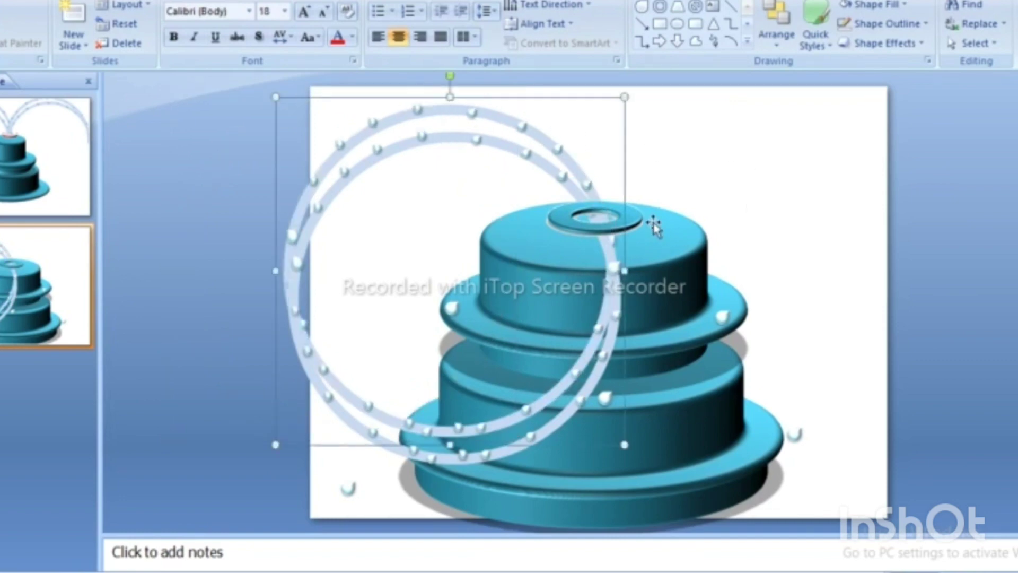
# - Send the spout ring piece and the picture backward, behind the ring loops
pyautogui.click(574, 211)
pyautogui.rightClick(580, 207)
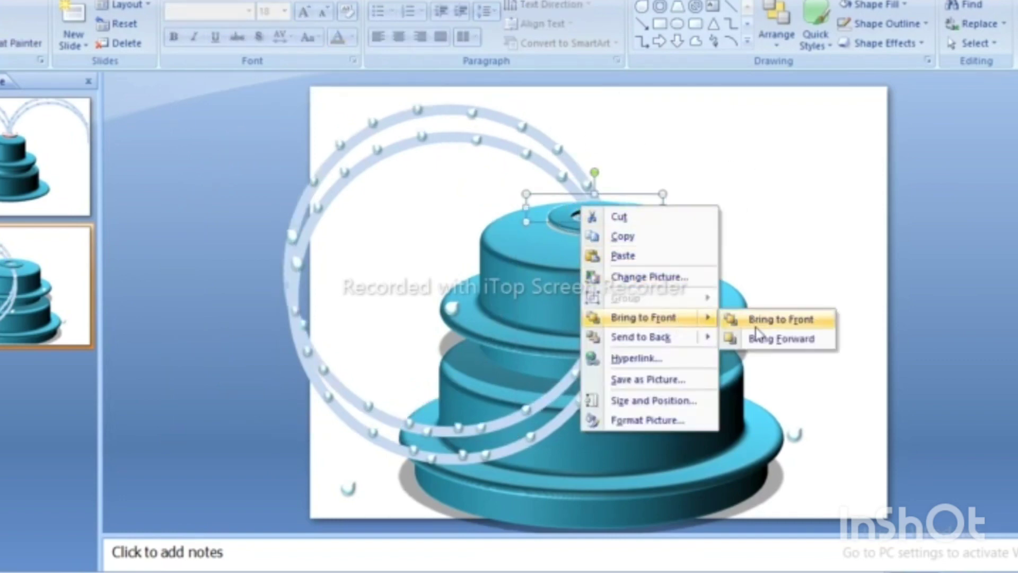
pyautogui.click(785, 340)
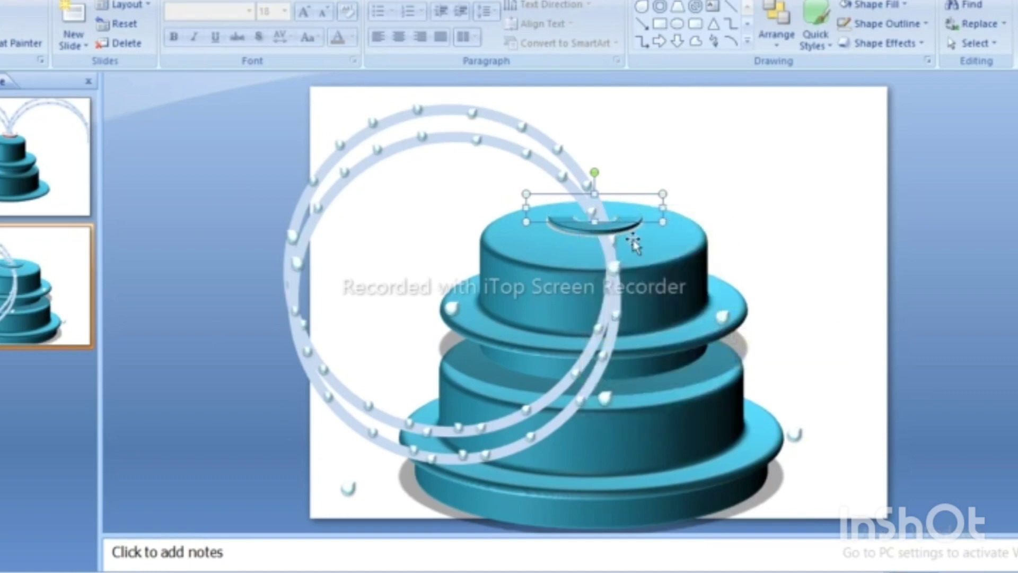
pyautogui.rightClick(578, 216)
pyautogui.moveTo(639, 338)
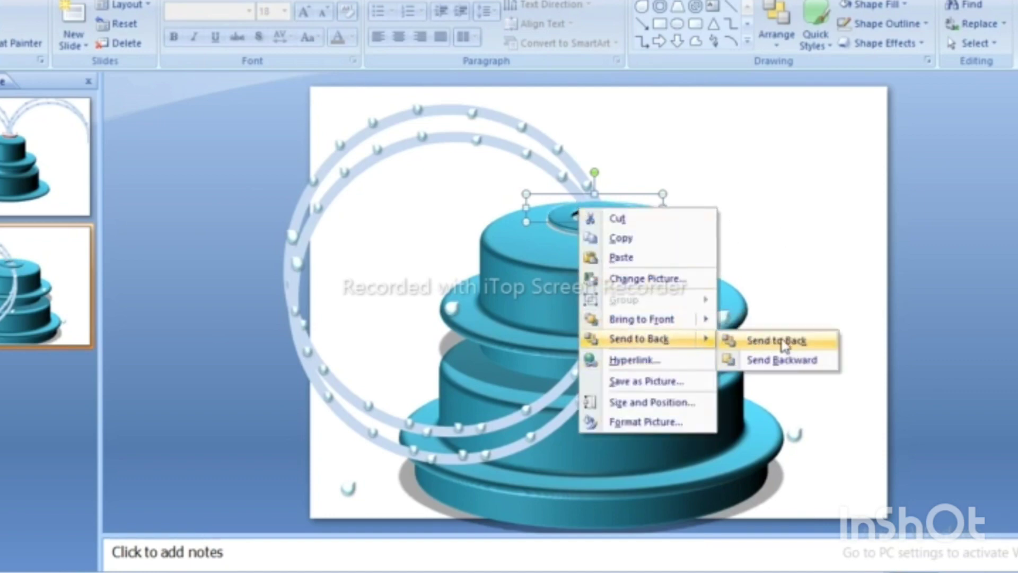
pyautogui.click(782, 359)
pyautogui.rightClick(594, 205)
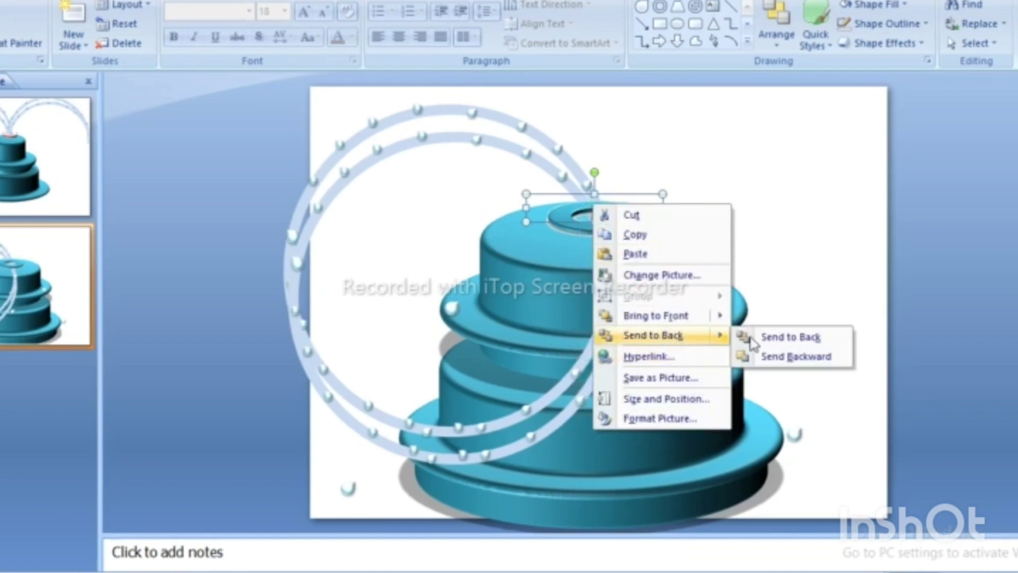
pyautogui.click(793, 336)
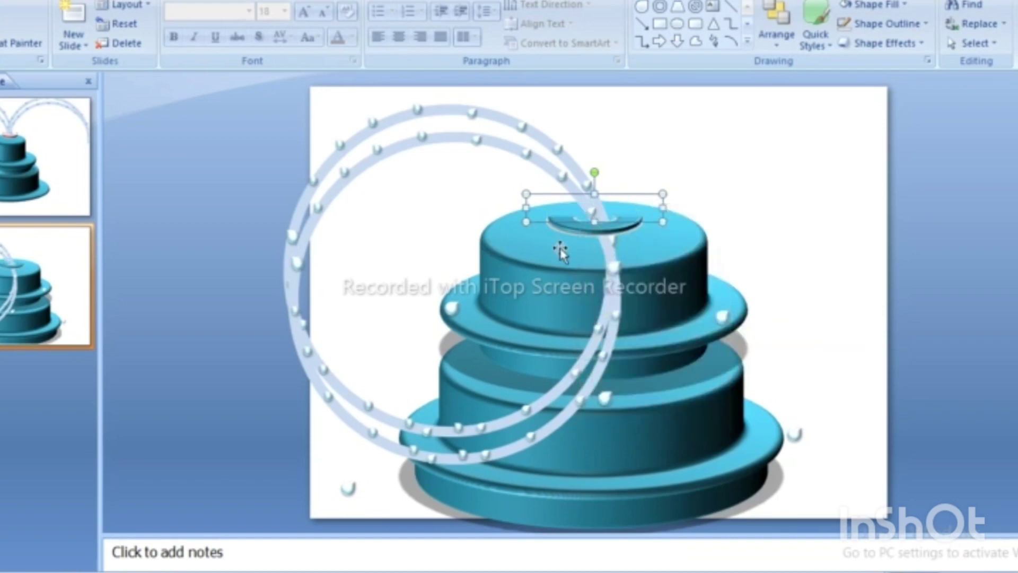
# - Bring the top disc in front of the rings, then copy the dotted ring picture
pyautogui.rightClick(573, 209)
pyautogui.click(732, 325)
pyautogui.click(750, 181)
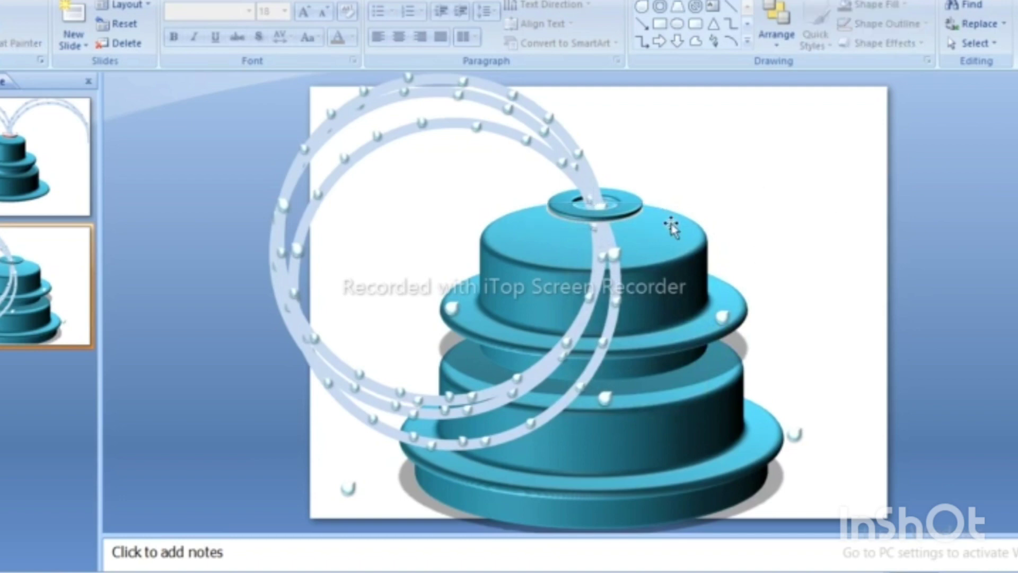
pyautogui.click(464, 123)
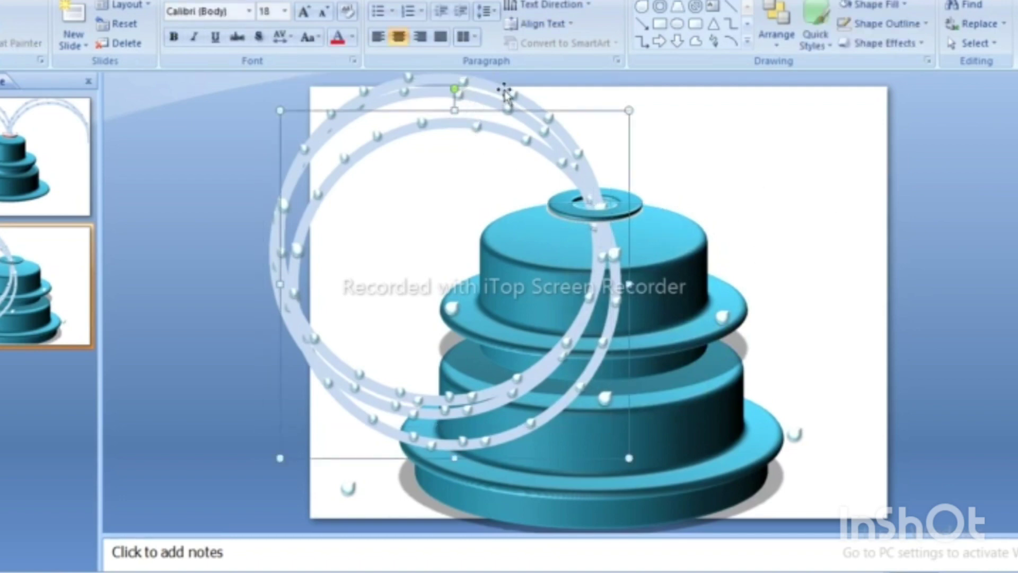
pyautogui.moveTo(407, 96); pyautogui.dragTo(411, 100)
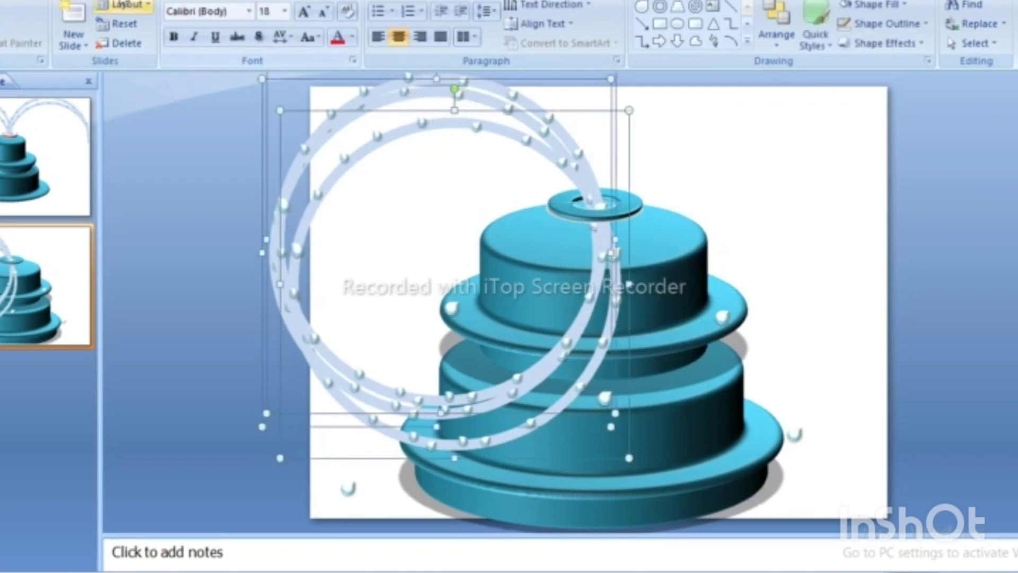
# - Add a Spin emphasis to the rings, repeating until the end of the slide
pyautogui.click(38, 37)
pyautogui.click(973, 111)
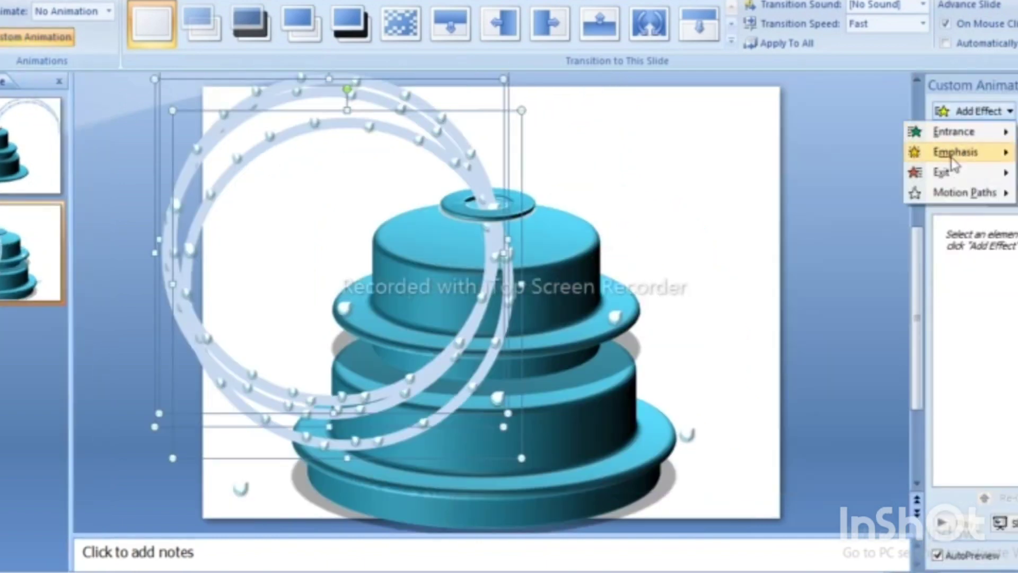
pyautogui.click(797, 237)
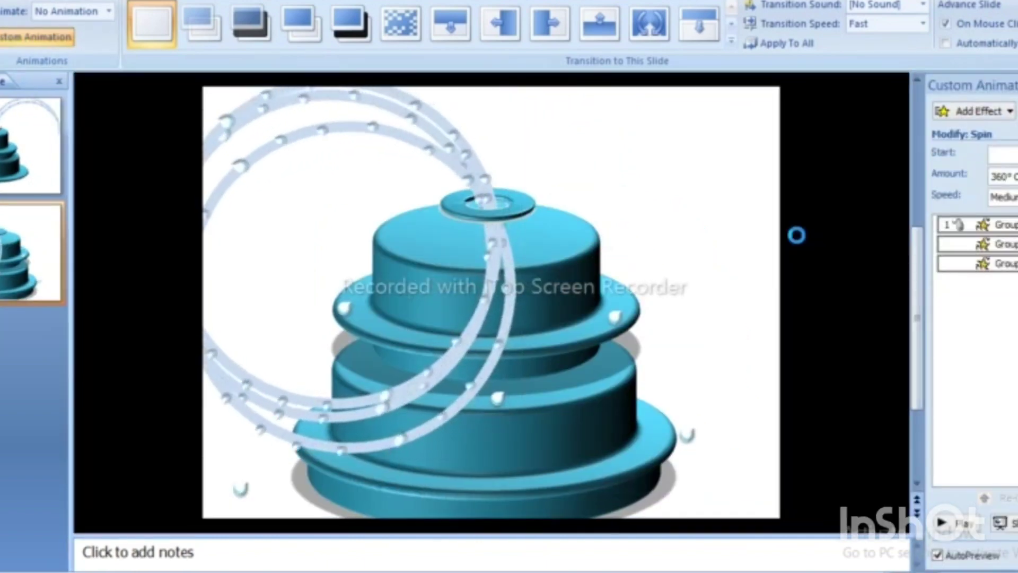
pyautogui.click(1010, 263)
pyautogui.click(978, 416)
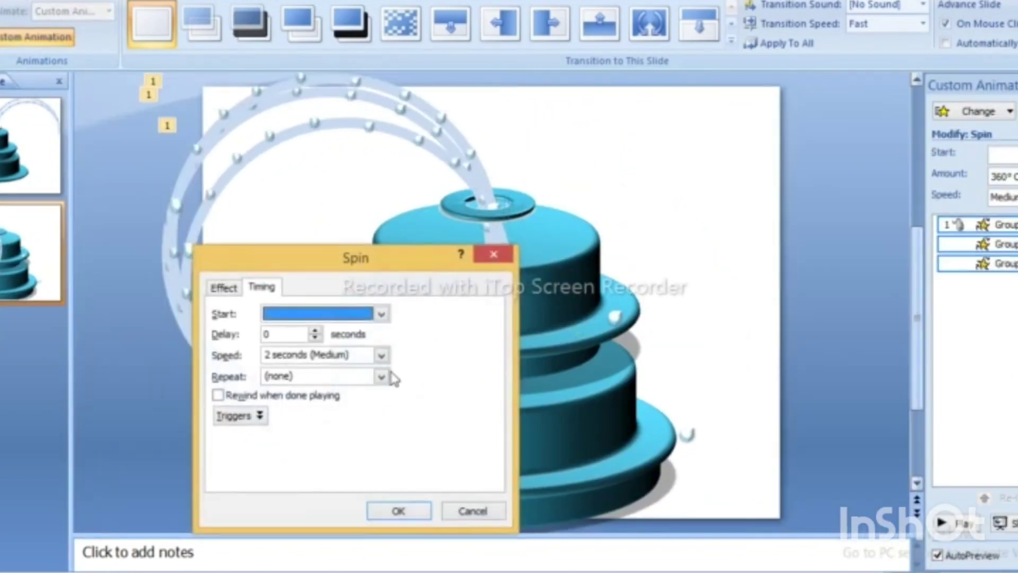
pyautogui.click(383, 377)
pyautogui.click(302, 472)
pyautogui.click(399, 511)
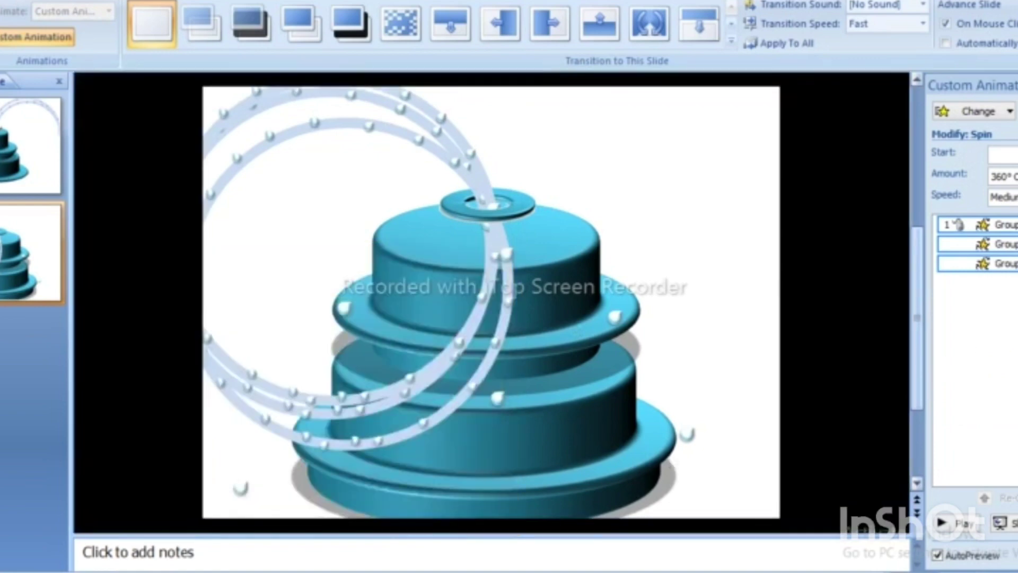
# - Set the spin to 360° at Medium speed and select the dotted ring group
pyautogui.click(1004, 178)
pyautogui.click(1003, 319)
pyautogui.click(1010, 197)
pyautogui.click(1004, 237)
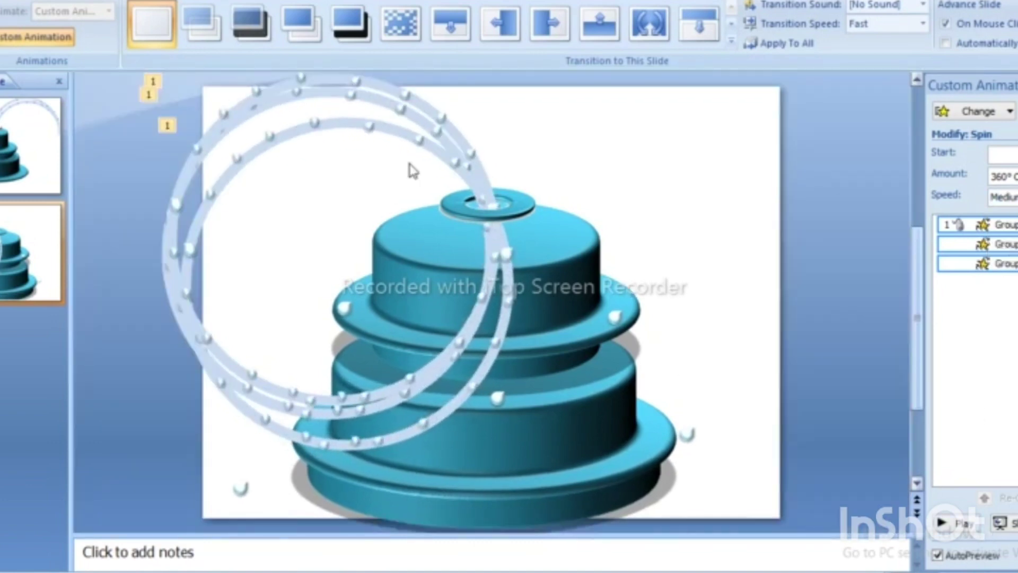
pyautogui.click(353, 93)
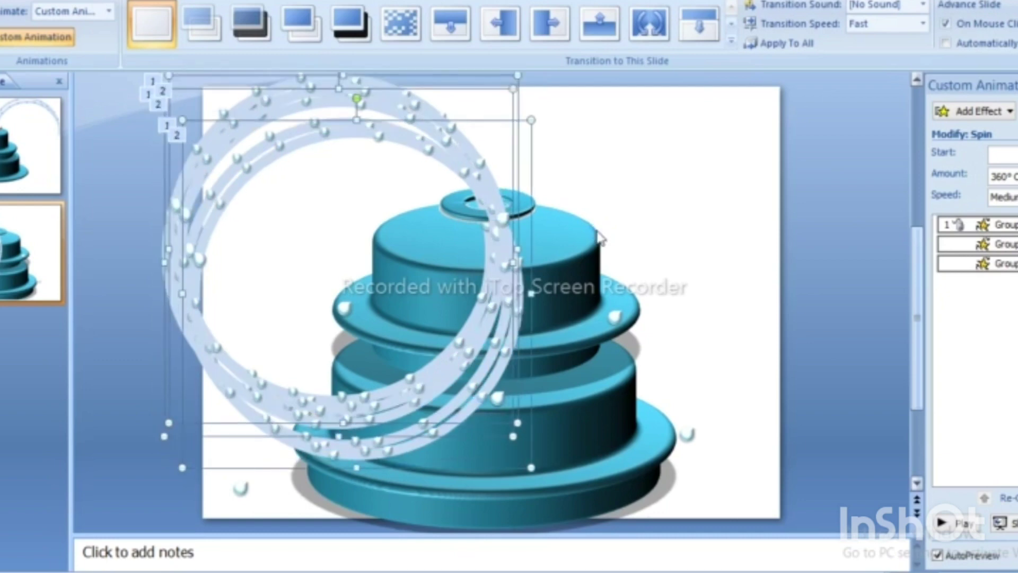
# - Move the copied rings to the right of the originals, nudging them left twice
pyautogui.moveTo(370, 127); pyautogui.dragTo(585, 111)
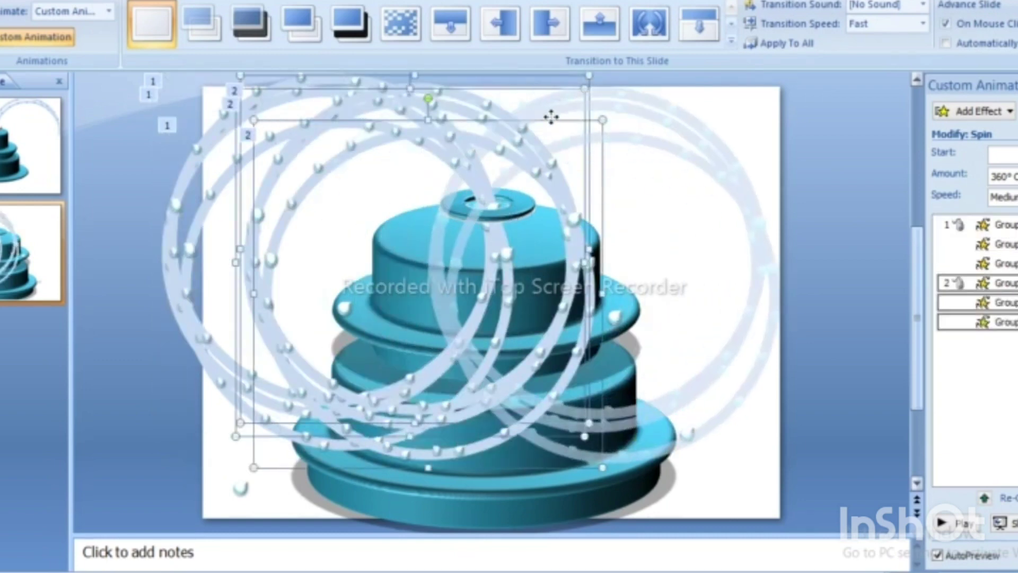
pyautogui.moveTo(663, 220); pyautogui.dragTo(662, 221)
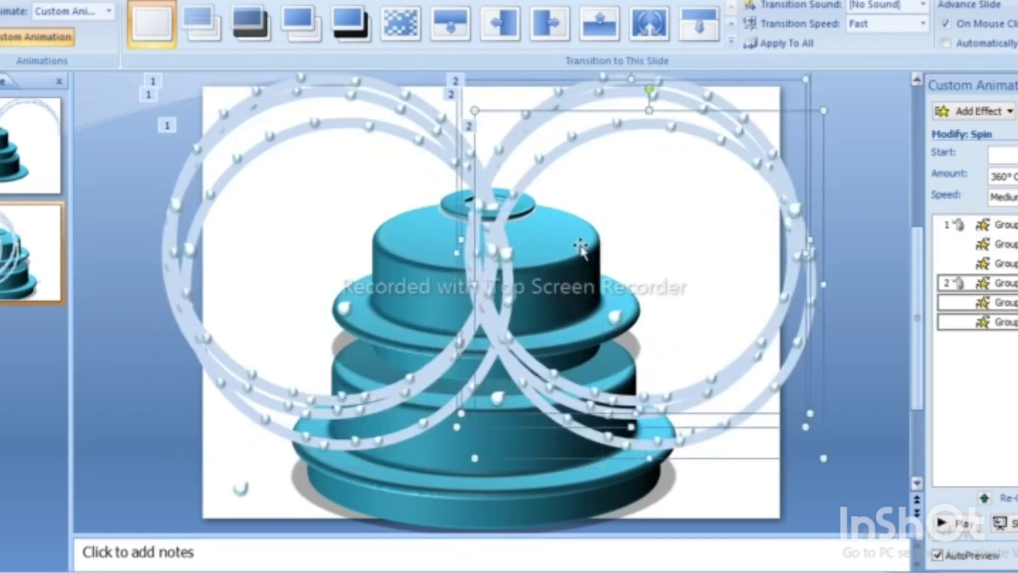
pyautogui.press('Left')
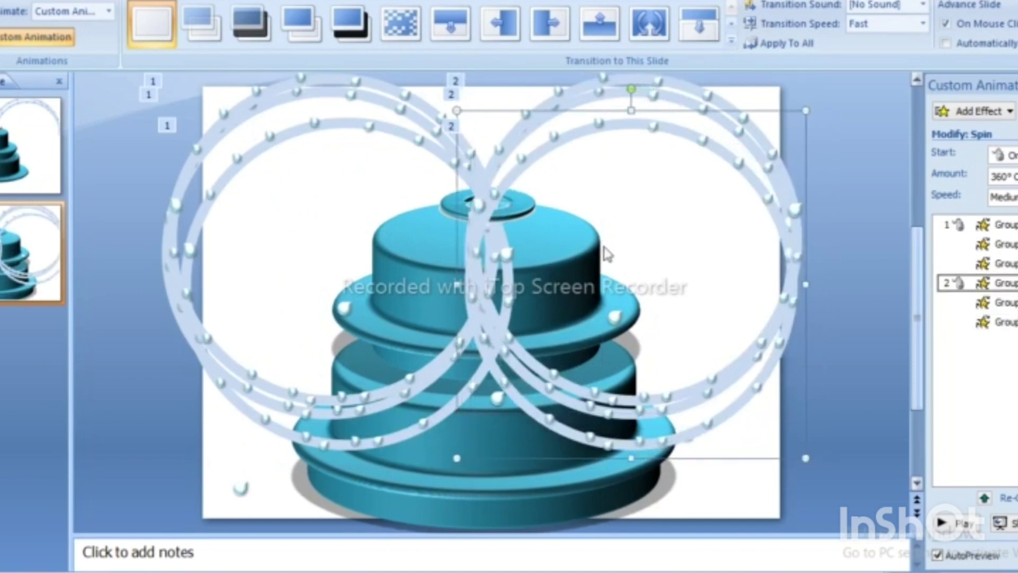
pyautogui.press('Left')
pyautogui.click(742, 488)
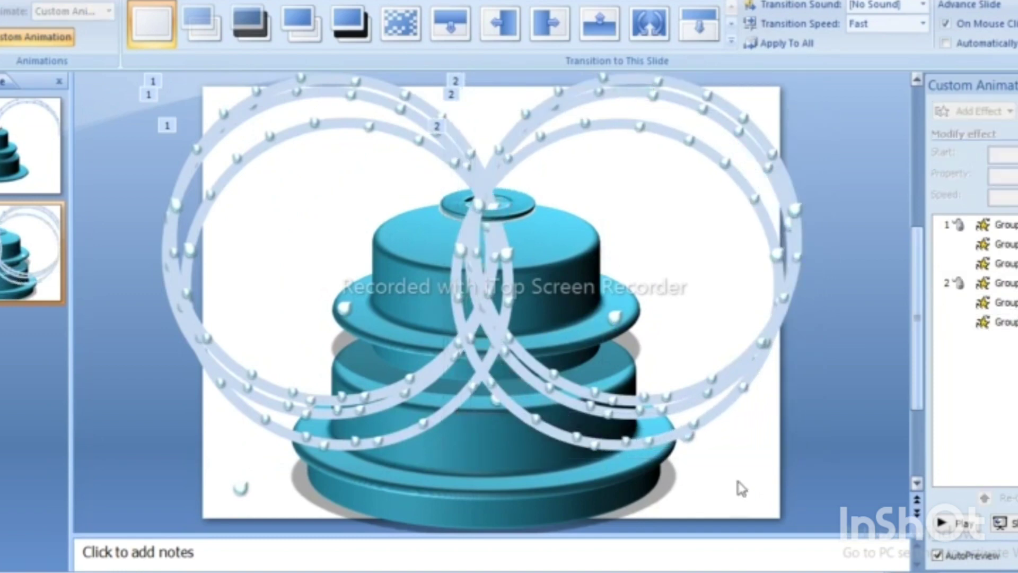
# - Bring the spout cap to the front
pyautogui.rightClick(462, 214)
pyautogui.click(618, 265)
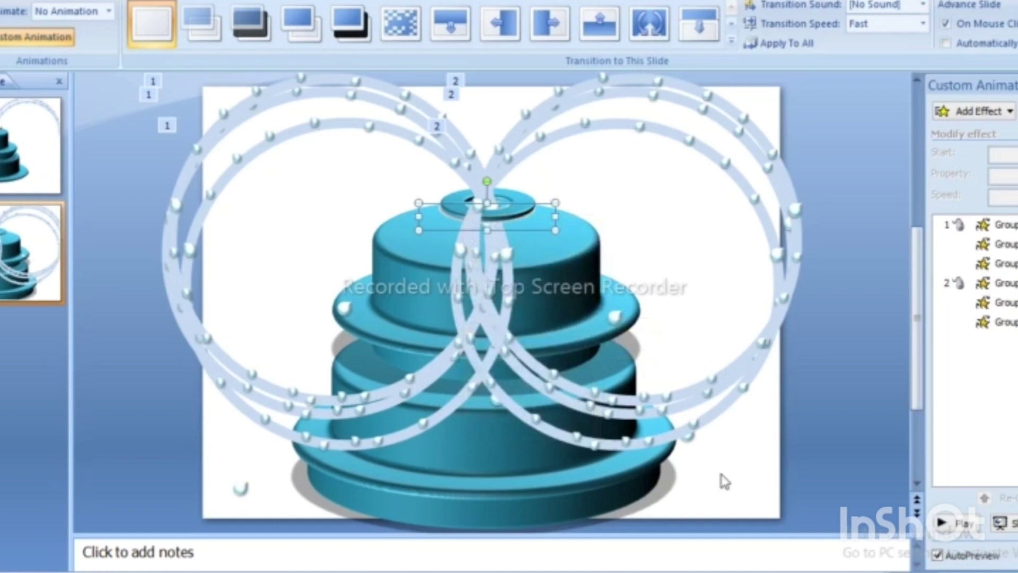
pyautogui.click(748, 485)
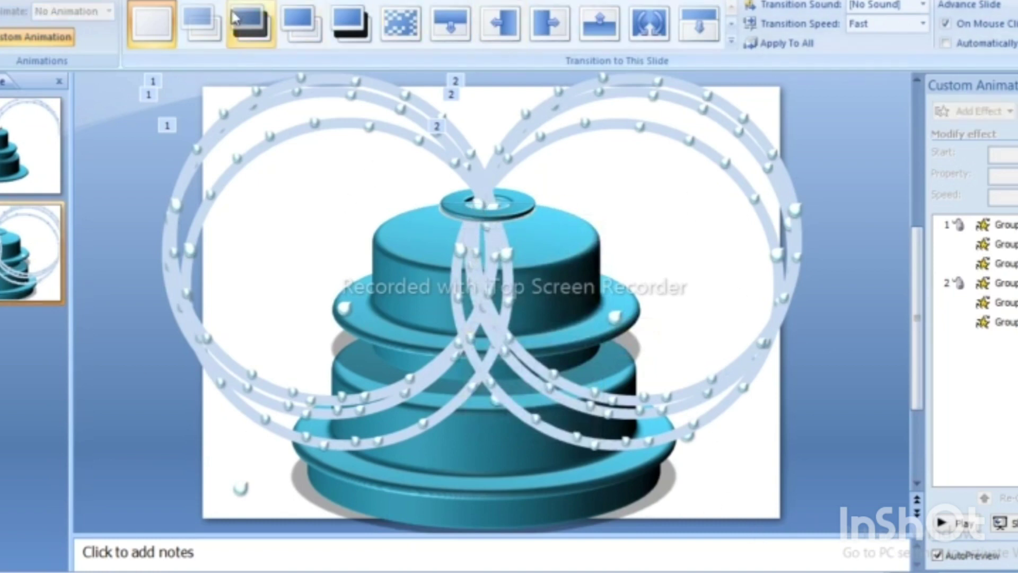
pyautogui.click(40, 1)
pyautogui.click(98, 24)
# - Draw a large rectangle over the lower slide, raising its top edge slightly
pyautogui.click(91, 170)
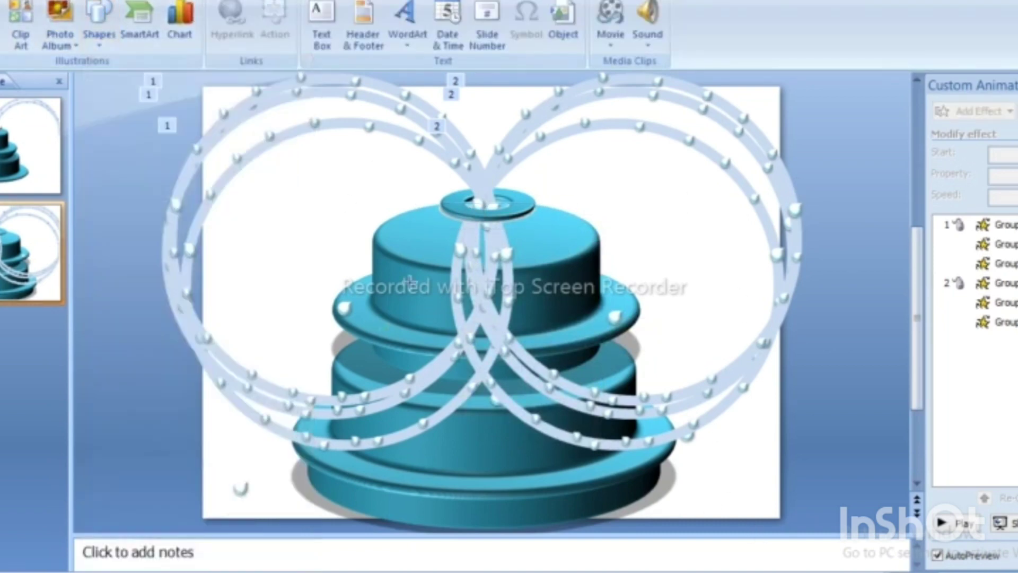
pyautogui.moveTo(121, 228); pyautogui.dragTo(879, 512)
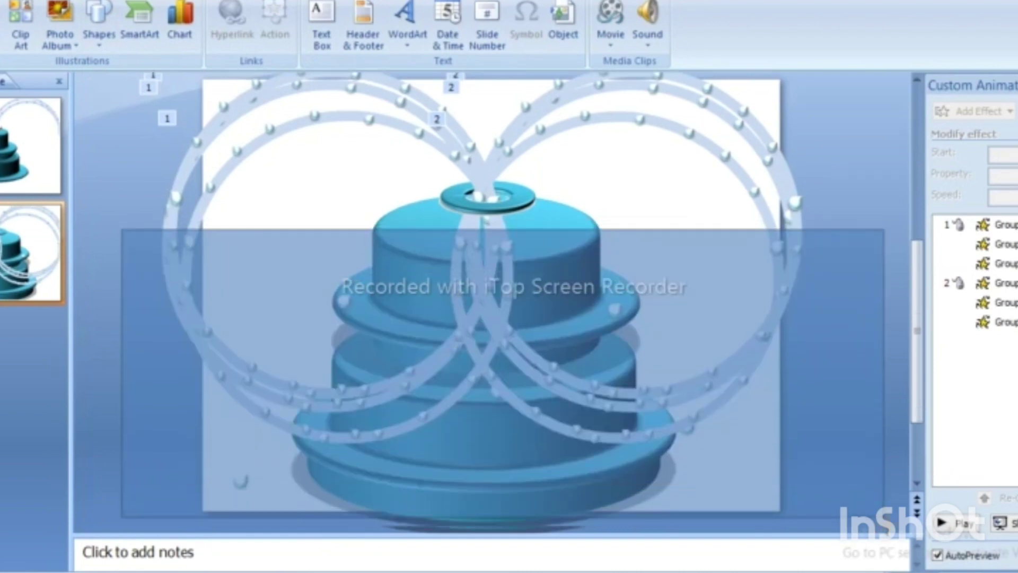
pyautogui.moveTo(500, 216); pyautogui.dragTo(500, 207)
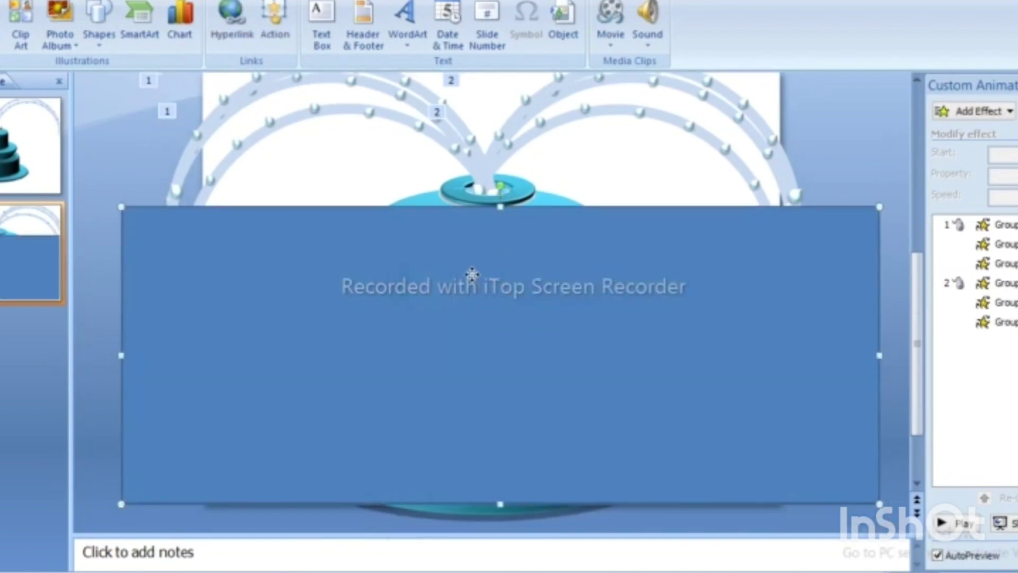
# - Fill the rectangle with white and remove its outline
pyautogui.rightClick(472, 274)
pyautogui.click(409, 258)
pyautogui.doubleClick(409, 258)
pyautogui.click(342, 4)
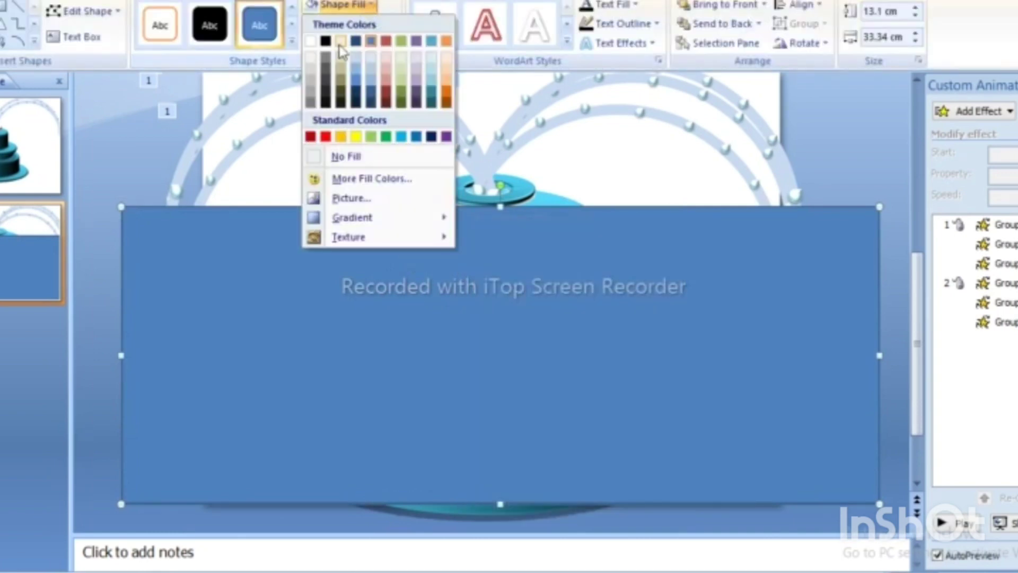
pyautogui.click(310, 40)
pyautogui.click(353, 23)
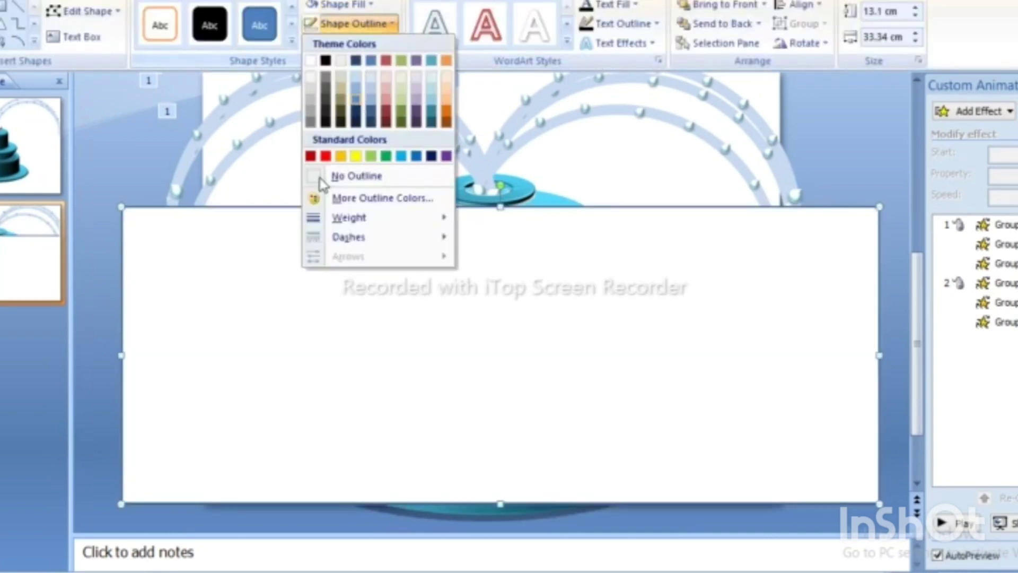
pyautogui.click(322, 177)
pyautogui.press('Escape')
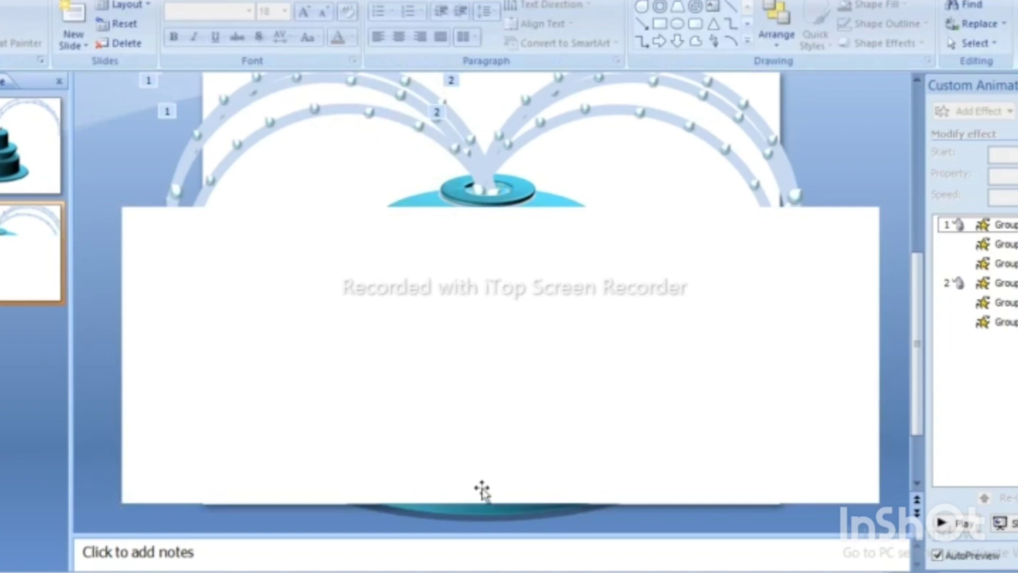
pyautogui.click(482, 491)
# - Extend the rectangle's bottom edge downward and bring the fountain group in front of it
pyautogui.moveTo(500, 501); pyautogui.dragTo(500, 522)
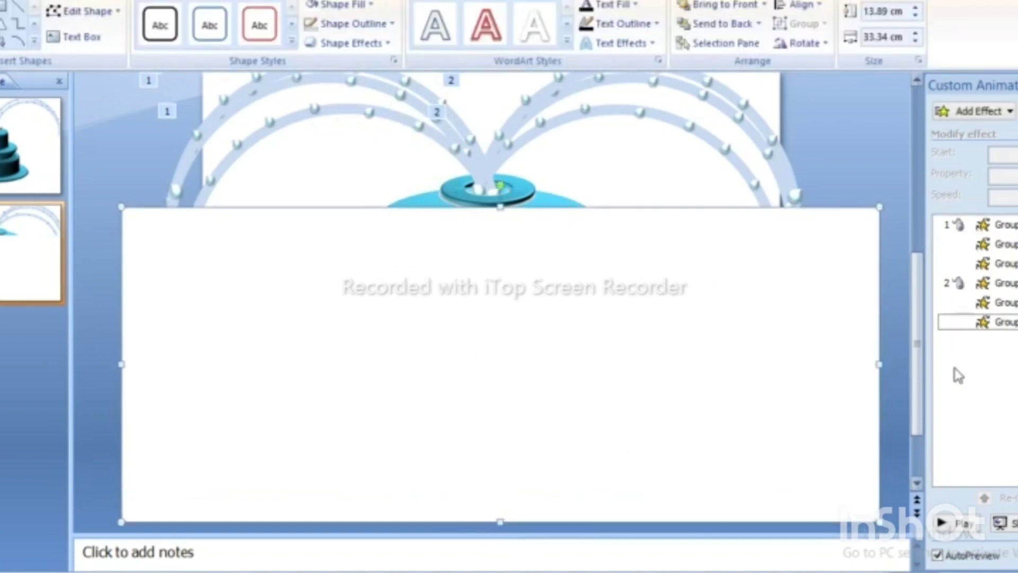
pyautogui.click(400, 195)
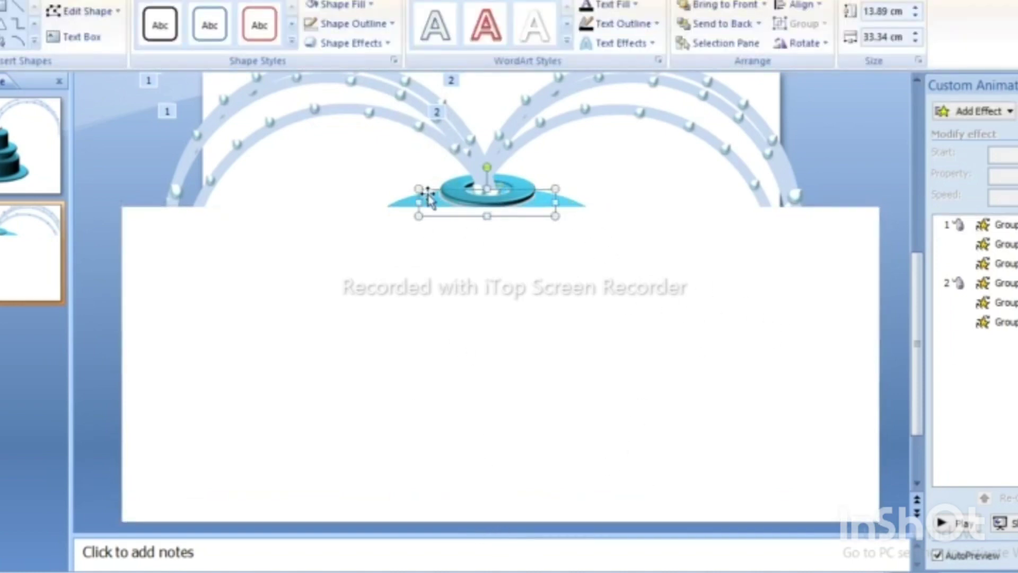
pyautogui.rightClick(404, 204)
pyautogui.moveTo(469, 292)
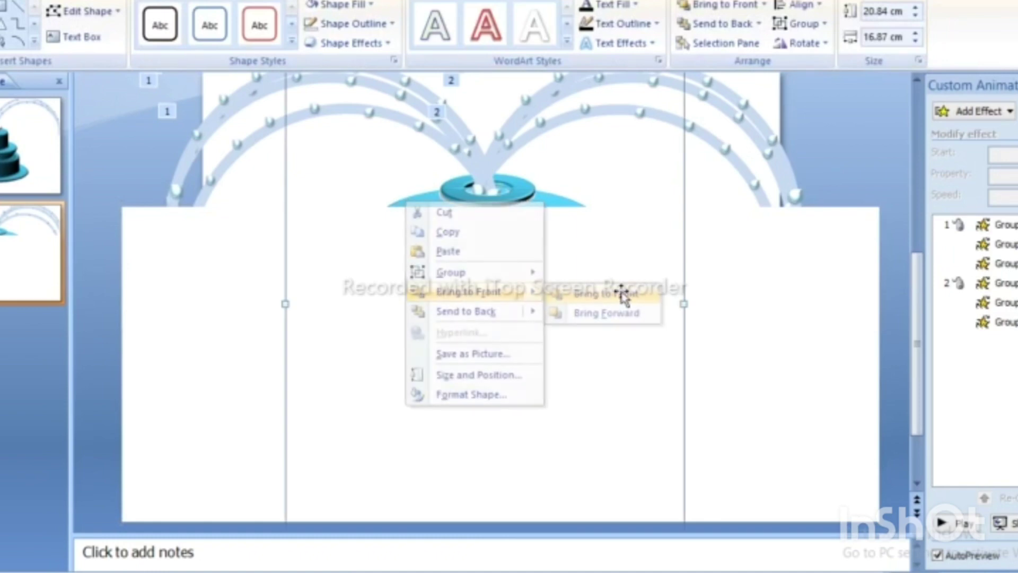
pyautogui.click(619, 294)
# - Nudge the small cap on the fountain top slightly upward
pyautogui.click(830, 153)
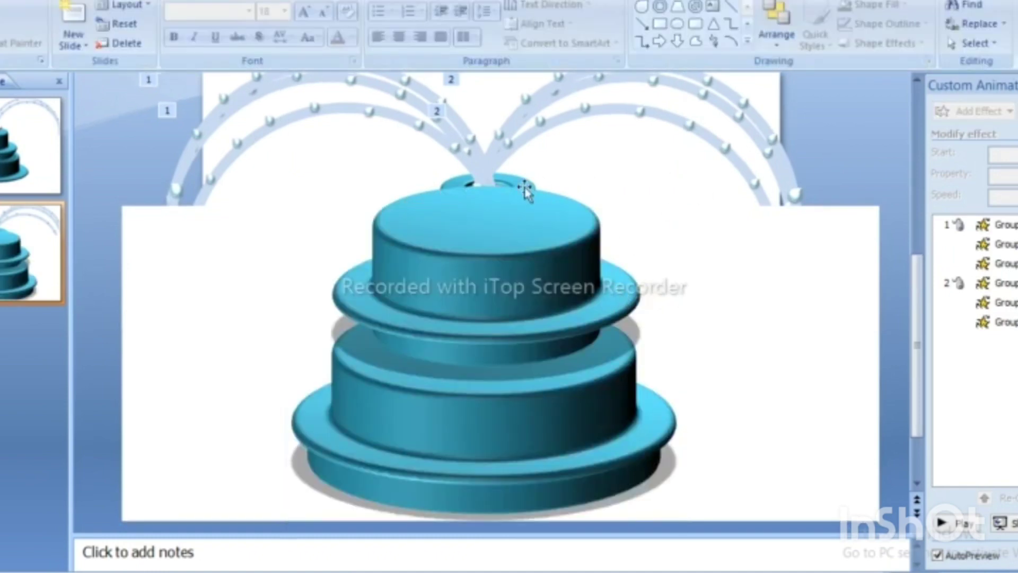
pyautogui.click(525, 186)
pyautogui.press('Up')
pyautogui.press('Up')
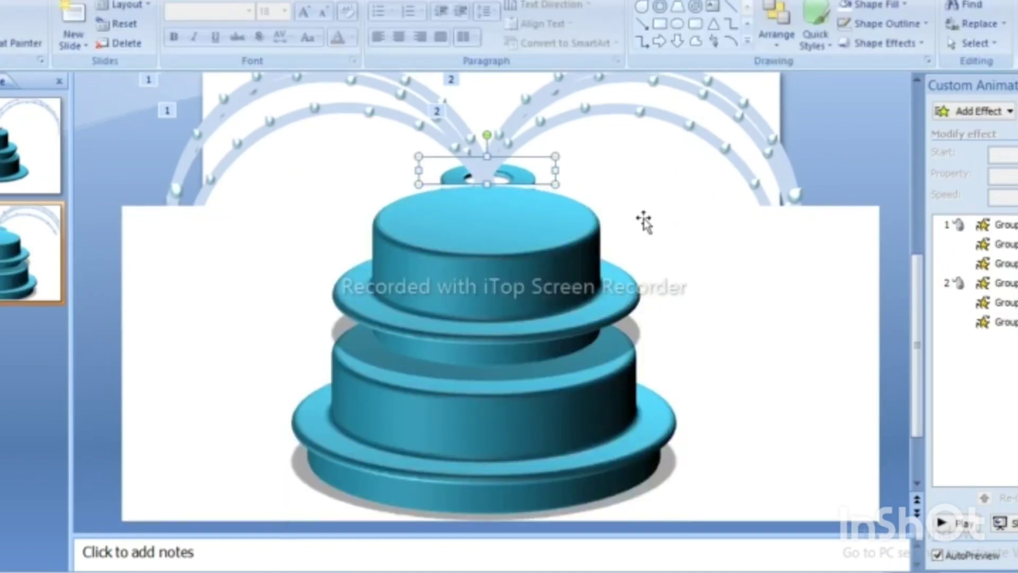
pyautogui.click(565, 121)
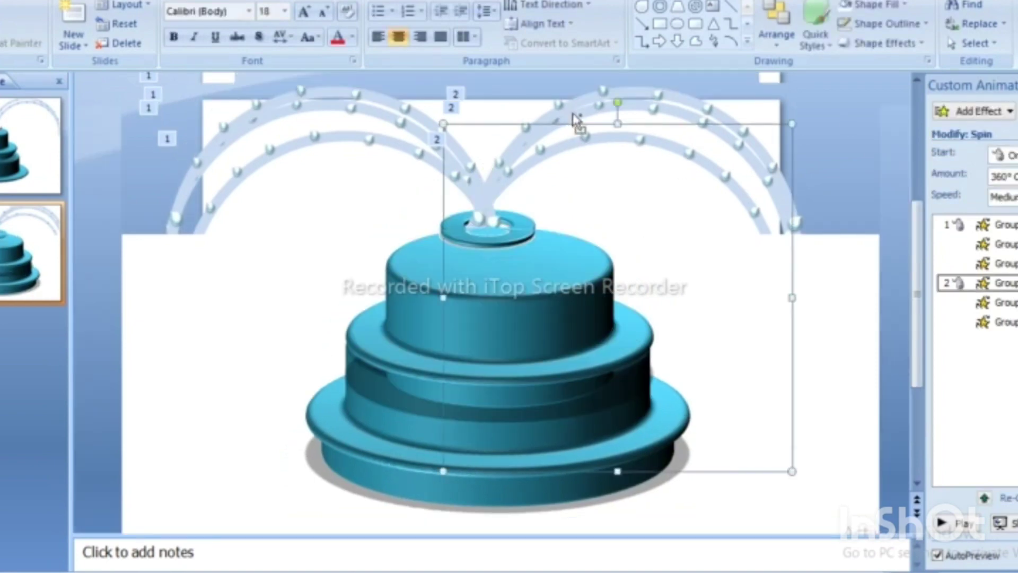
# - Select all the arch groups and set their spin speed to Medium
pyautogui.click(616, 98)
pyautogui.keyDown('shift'); pyautogui.click(626, 137); pyautogui.keyUp('shift')
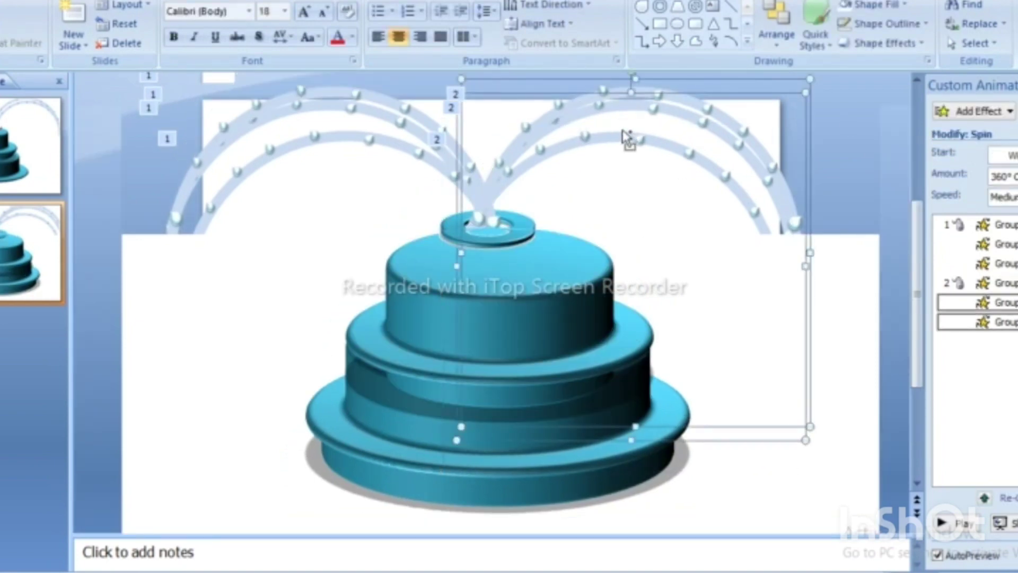
pyautogui.keyDown('shift'); pyautogui.click(626, 137); pyautogui.keyUp('shift')
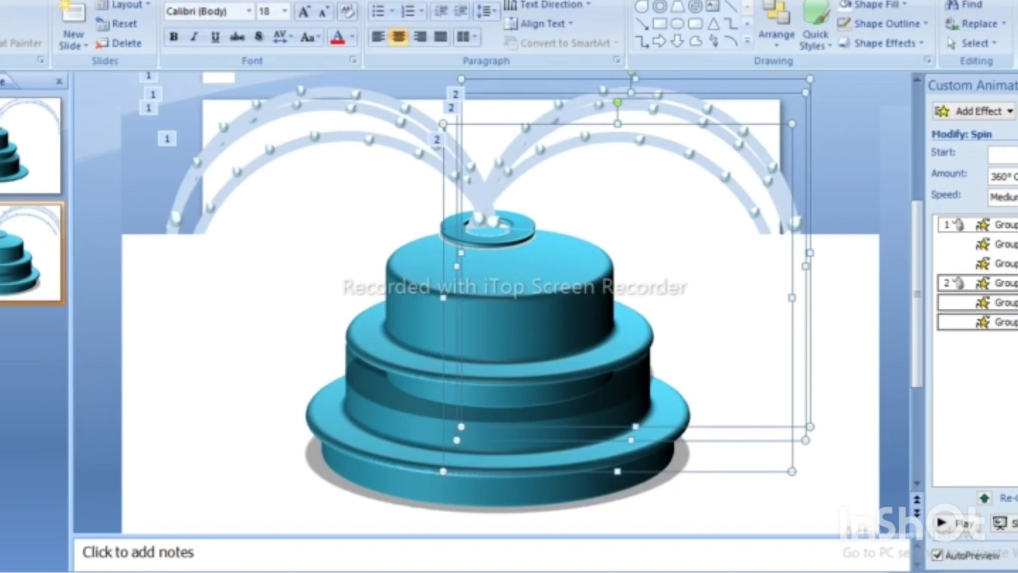
pyautogui.click(1002, 197)
pyautogui.click(1005, 300)
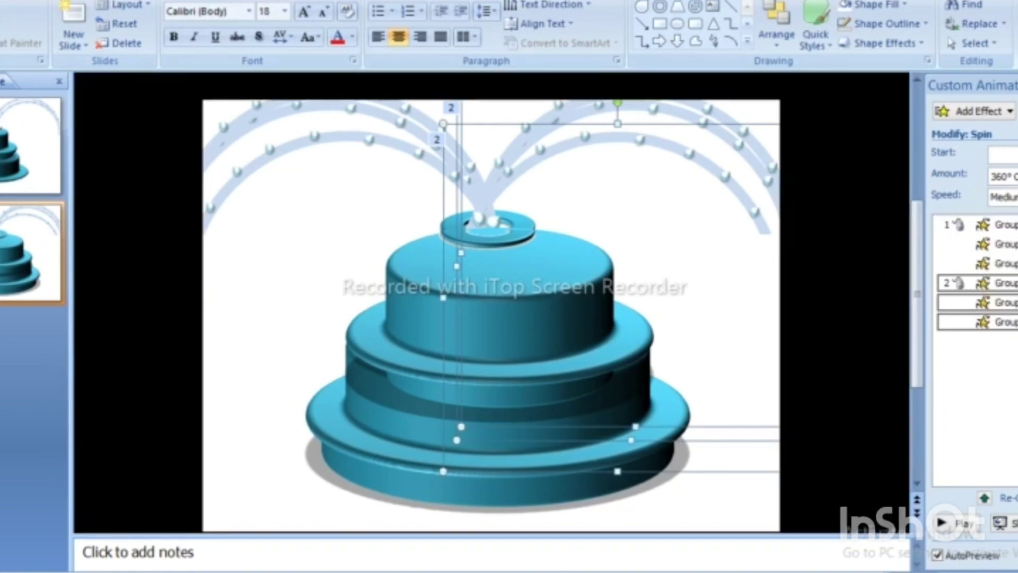
# - Set animation items 1 and 2 to start With Previous, confirming the spin timing
pyautogui.rightClick(997, 282)
pyautogui.click(986, 318)
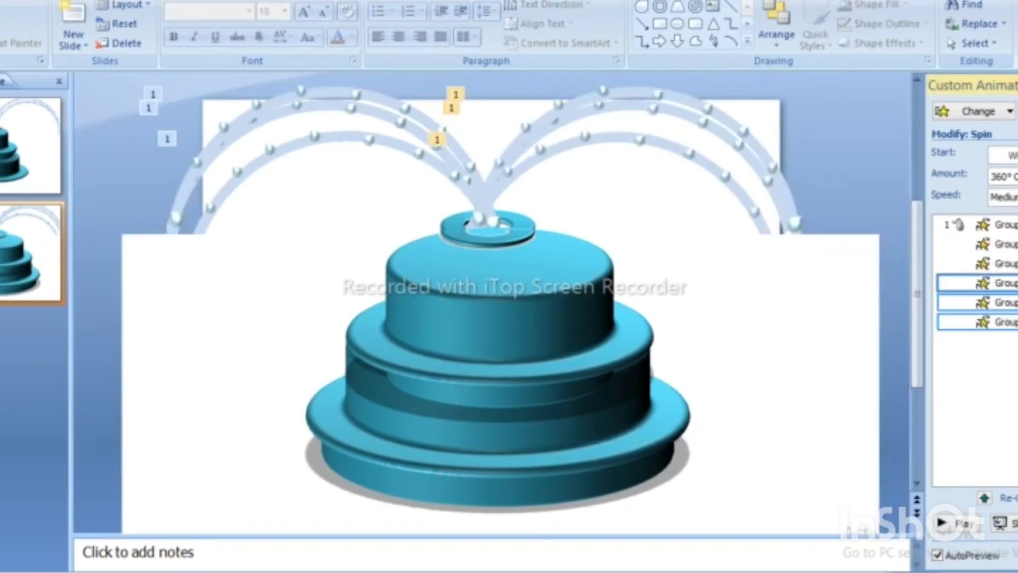
pyautogui.rightClick(936, 293)
pyautogui.click(959, 379)
pyautogui.click(398, 510)
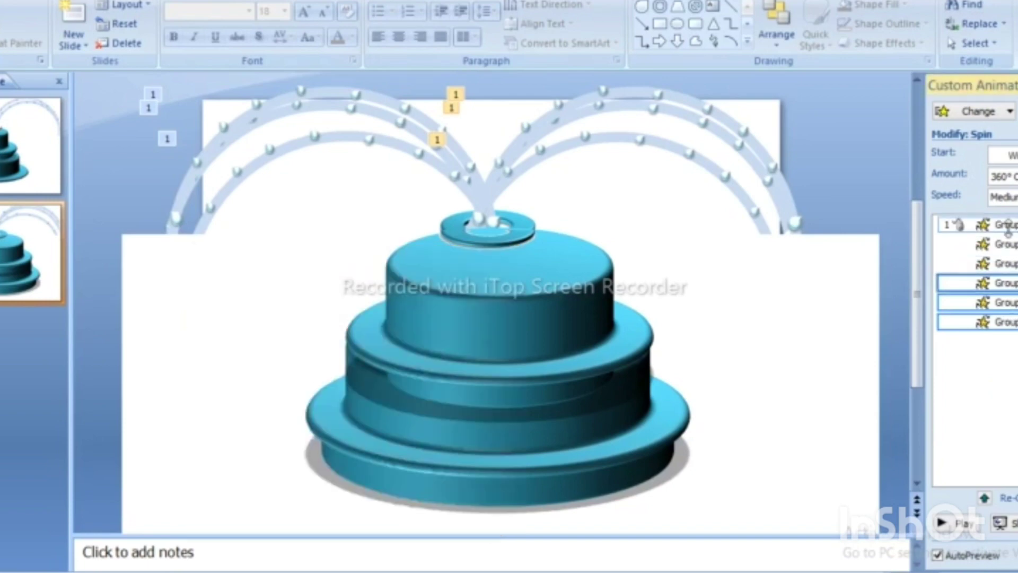
pyautogui.click(1008, 226)
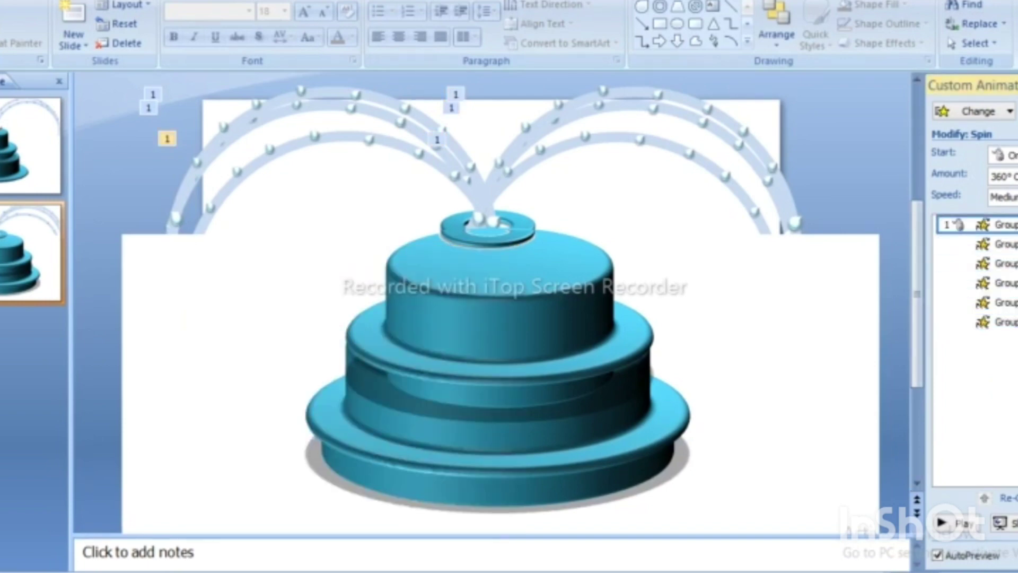
pyautogui.rightClick(934, 231)
pyautogui.click(955, 265)
# - Run the slide show from the current slide with Shift+F5 and advance it to watch the rings spin
pyautogui.hotkey('shift', 'F5')
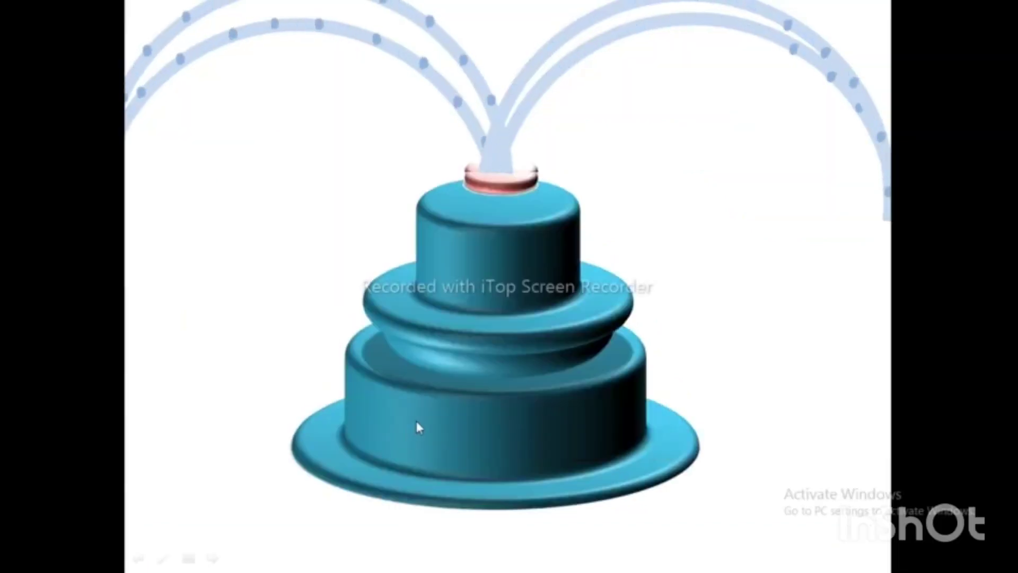
pyautogui.click(477, 451)
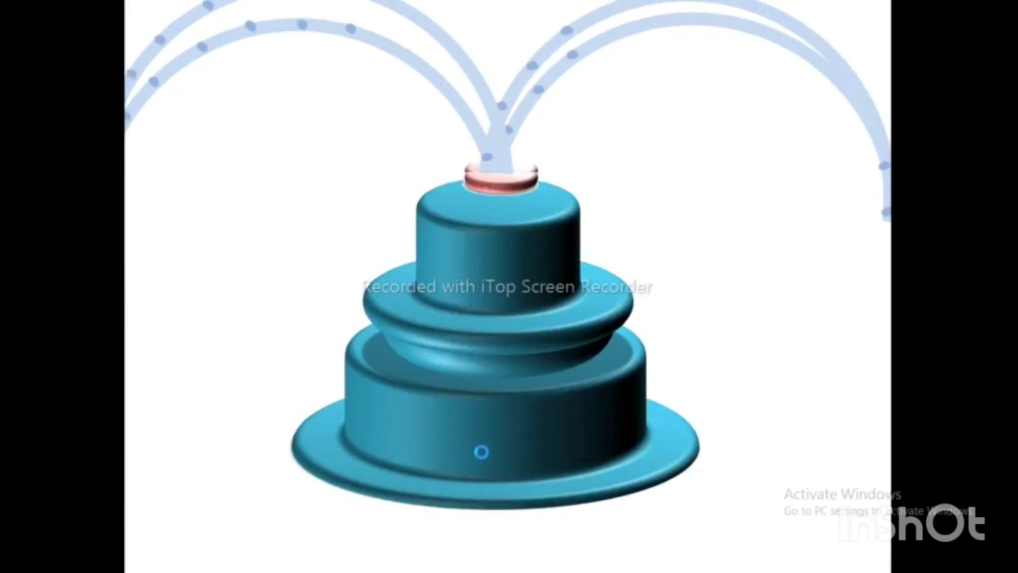